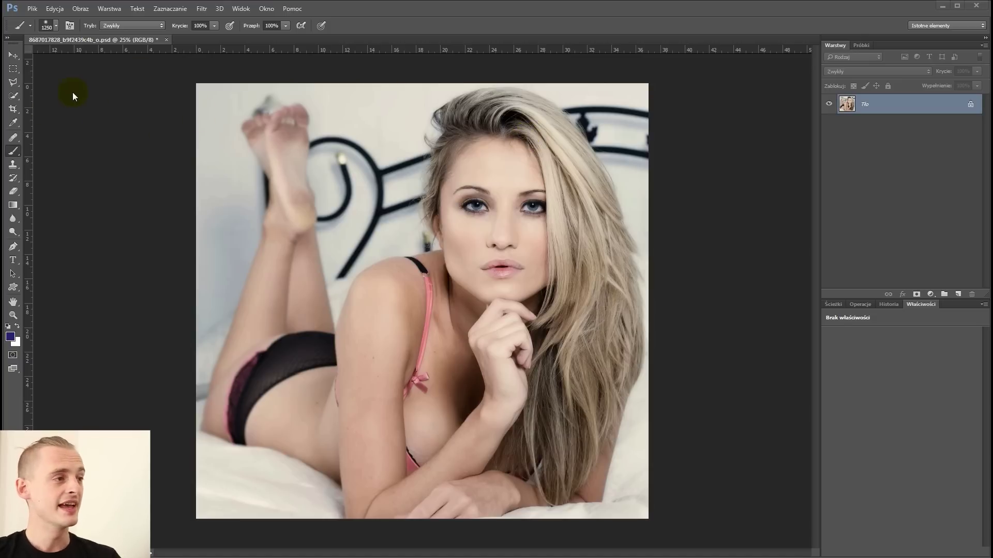
Step: With the Quick Selection tool, brush a selection over the crown, right and left hair
{"action": "left_click", "coordinate": [14, 98]}
{"action": "right_click", "coordinate": [15, 98]}
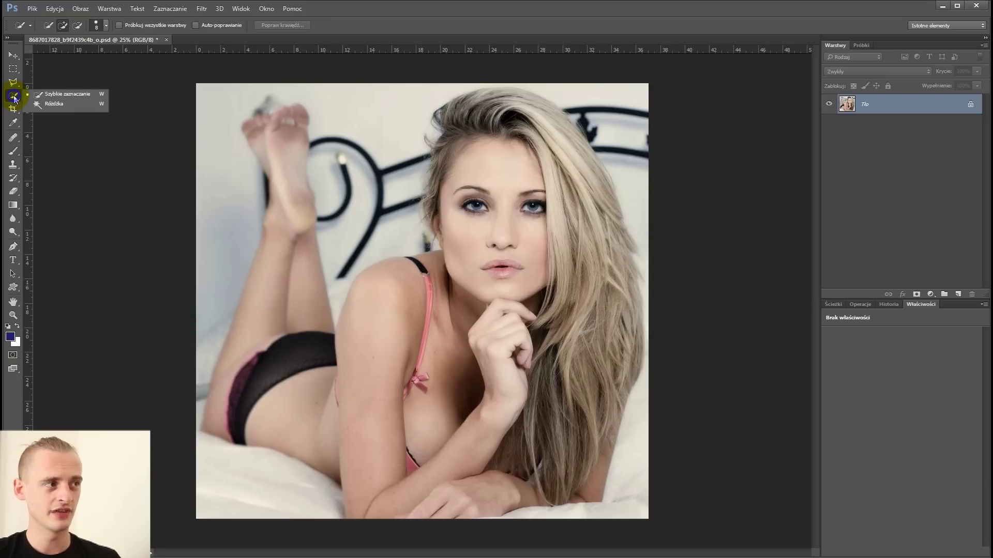
{"action": "left_click", "coordinate": [72, 98]}
{"action": "left_click_drag", "start_coordinate": [439, 155], "coordinate": [583, 376]}
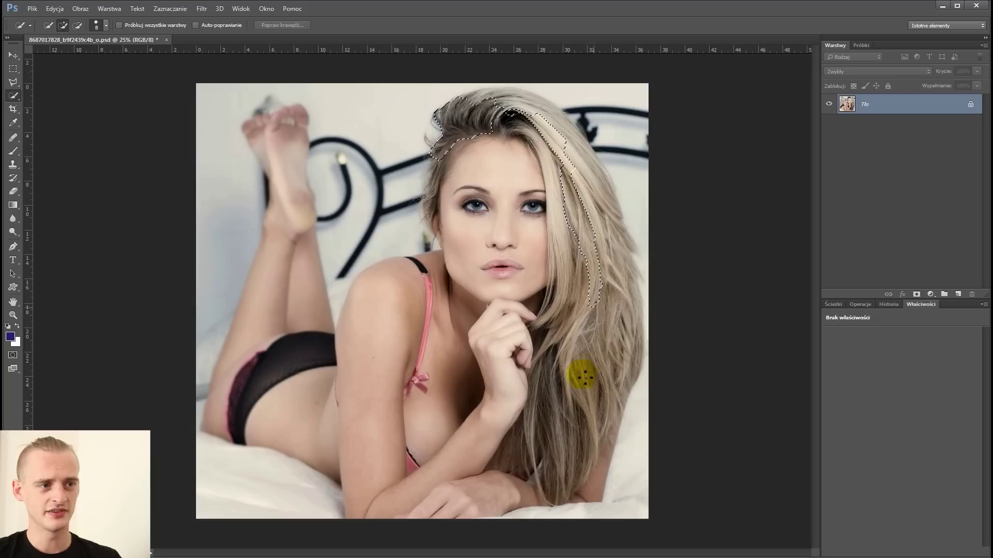
{"action": "left_click_drag", "start_coordinate": [583, 377], "coordinate": [624, 388]}
{"action": "left_click_drag", "start_coordinate": [595, 233], "coordinate": [437, 190]}
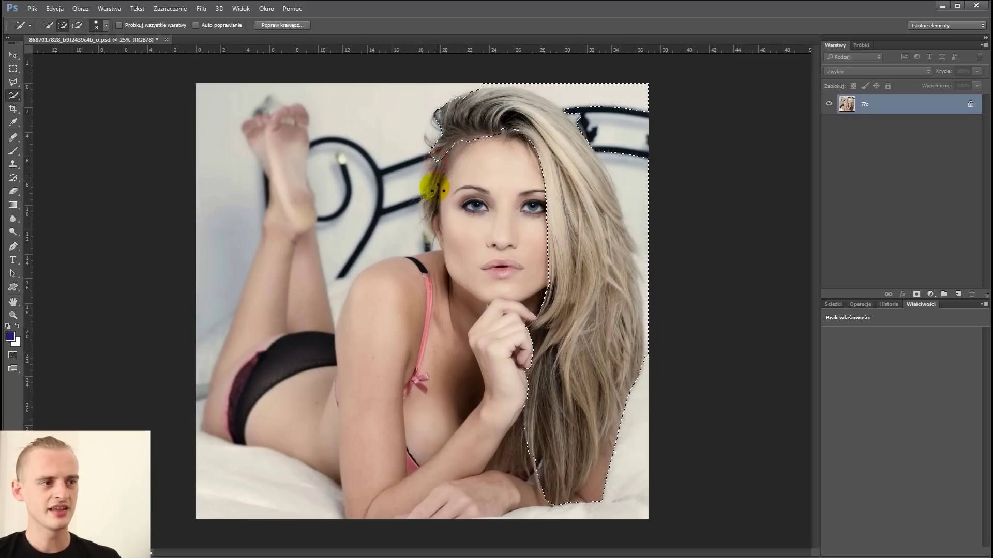
{"action": "mouse_move", "coordinate": [437, 191]}
{"action": "left_mouse_down"}
{"action": "mouse_move", "coordinate": [432, 222]}
{"action": "mouse_move", "coordinate": [414, 173]}
{"action": "mouse_move", "coordinate": [395, 207]}
{"action": "mouse_move", "coordinate": [399, 160]}
{"action": "mouse_move", "coordinate": [388, 215]}
{"action": "mouse_move", "coordinate": [400, 193]}
{"action": "mouse_move", "coordinate": [385, 176]}
{"action": "left_mouse_up"}
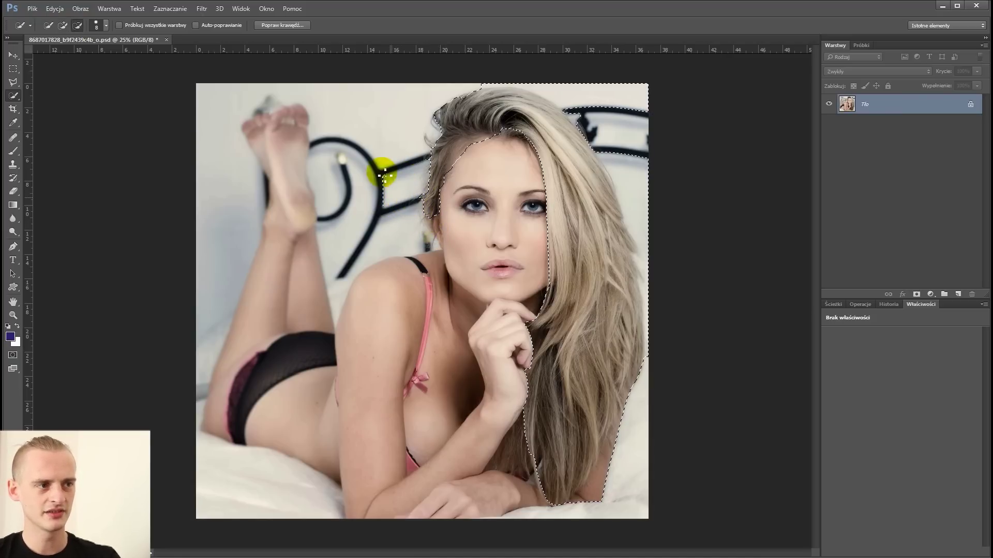
Step: Subtract the background and face from the hair selection along its edges
{"action": "mouse_move", "coordinate": [581, 111]}
{"action": "left_mouse_down"}
{"action": "mouse_move", "coordinate": [521, 85]}
{"action": "mouse_move", "coordinate": [595, 93]}
{"action": "mouse_move", "coordinate": [624, 135]}
{"action": "mouse_move", "coordinate": [650, 294]}
{"action": "mouse_move", "coordinate": [625, 477]}
{"action": "mouse_move", "coordinate": [598, 488]}
{"action": "mouse_move", "coordinate": [594, 505]}
{"action": "mouse_move", "coordinate": [612, 458]}
{"action": "mouse_move", "coordinate": [585, 509]}
{"action": "left_mouse_up"}
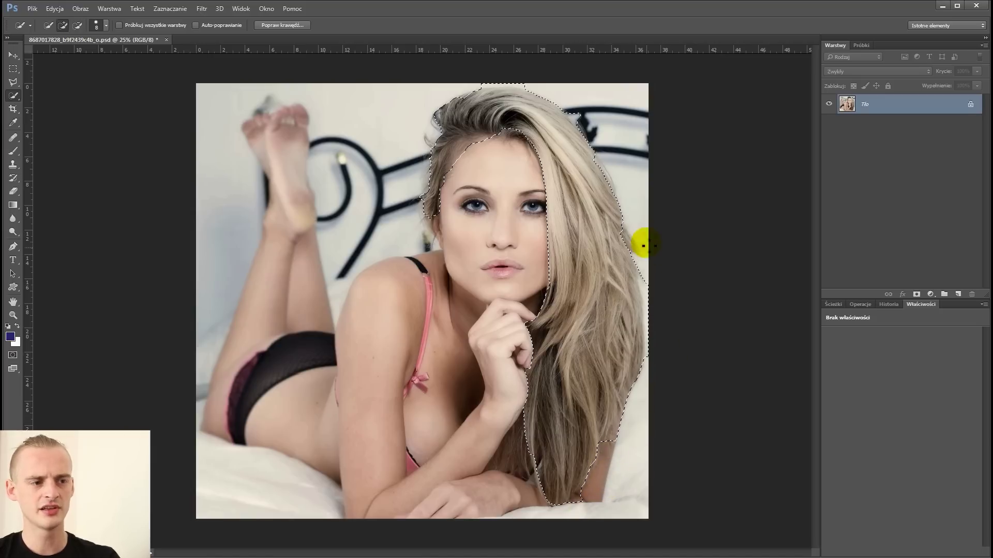
{"action": "left_click_drag", "start_coordinate": [641, 281], "coordinate": [646, 341]}
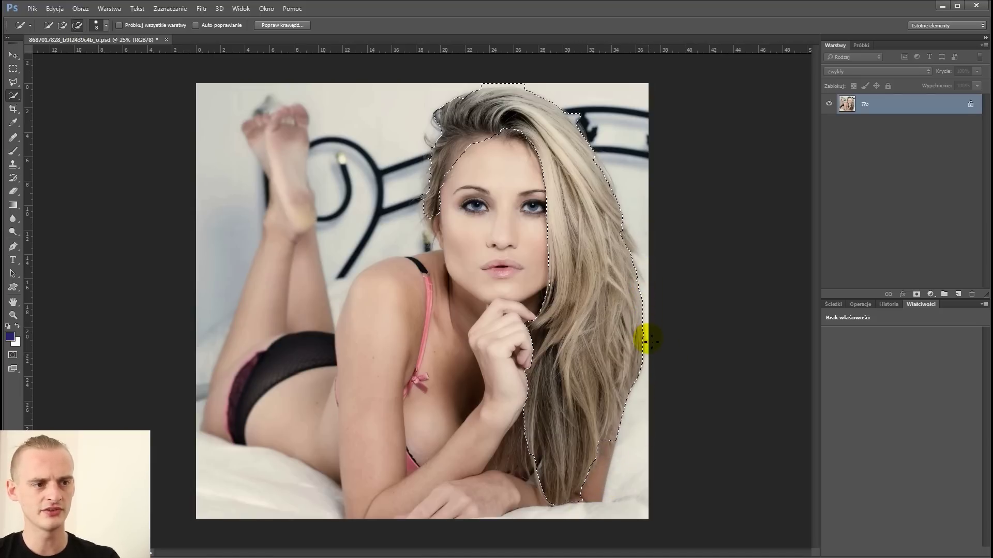
{"action": "left_click", "coordinate": [574, 117]}
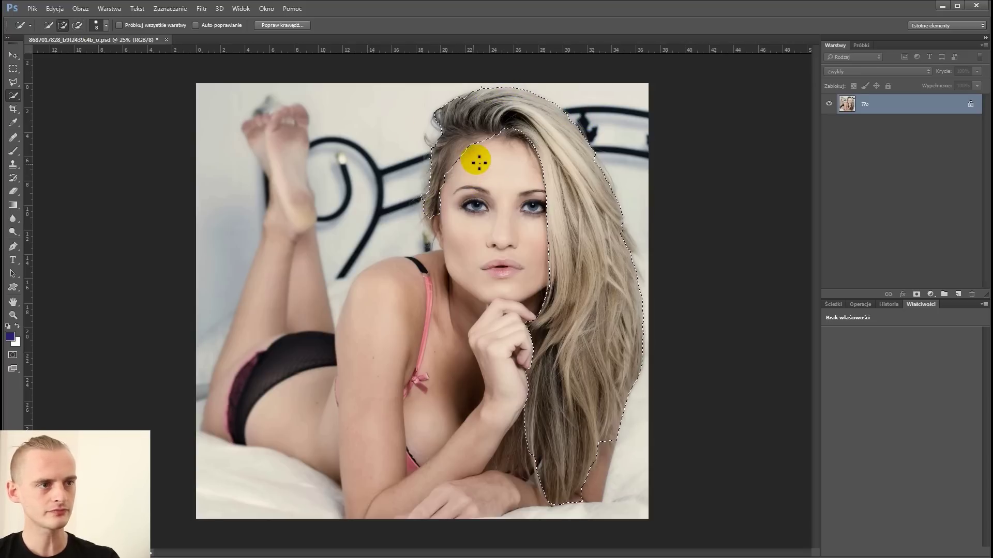
{"action": "mouse_move", "coordinate": [479, 163]}
{"action": "left_mouse_down"}
{"action": "mouse_move", "coordinate": [531, 442]}
{"action": "mouse_move", "coordinate": [626, 240]}
{"action": "left_mouse_up"}
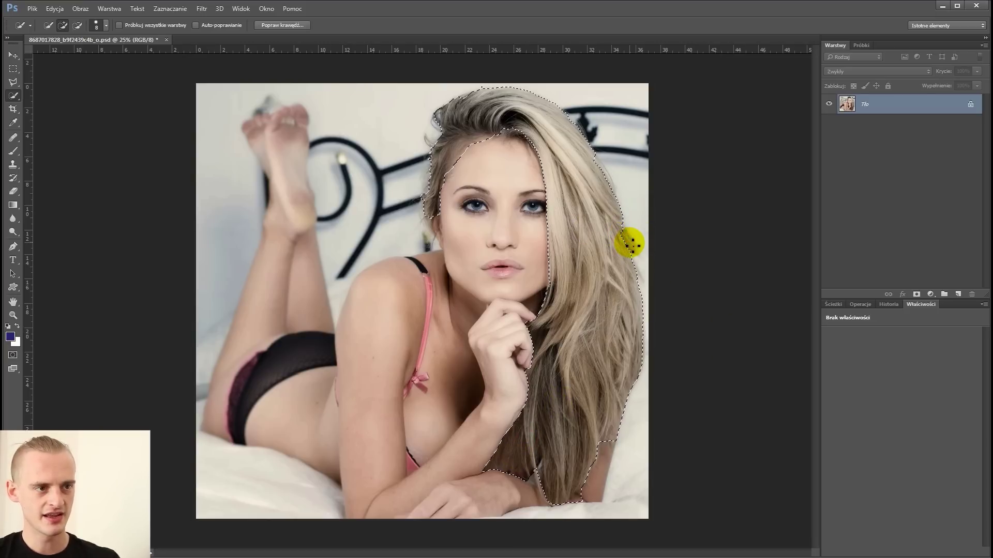
{"action": "left_click_drag", "start_coordinate": [627, 240], "coordinate": [630, 239]}
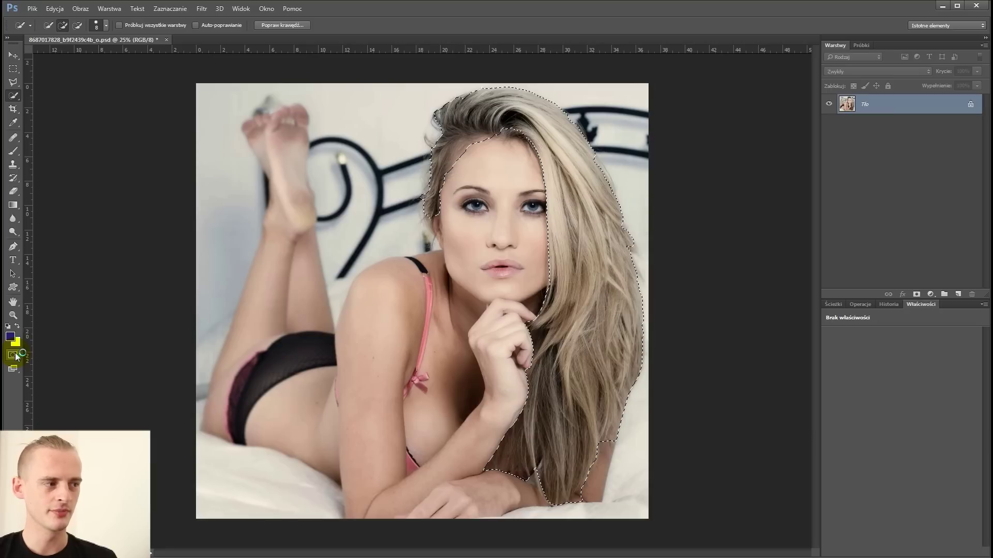
Step: Show the selection as a Quick Mask, zoom on the head, and take a much smaller Brush
{"action": "left_click", "coordinate": [13, 355]}
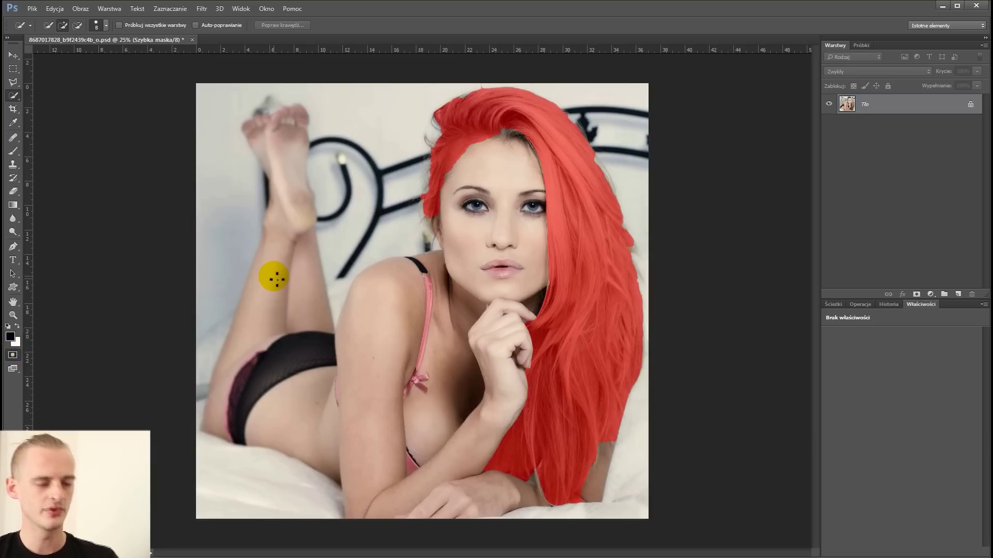
{"action": "key", "text": "ctrl+plus"}
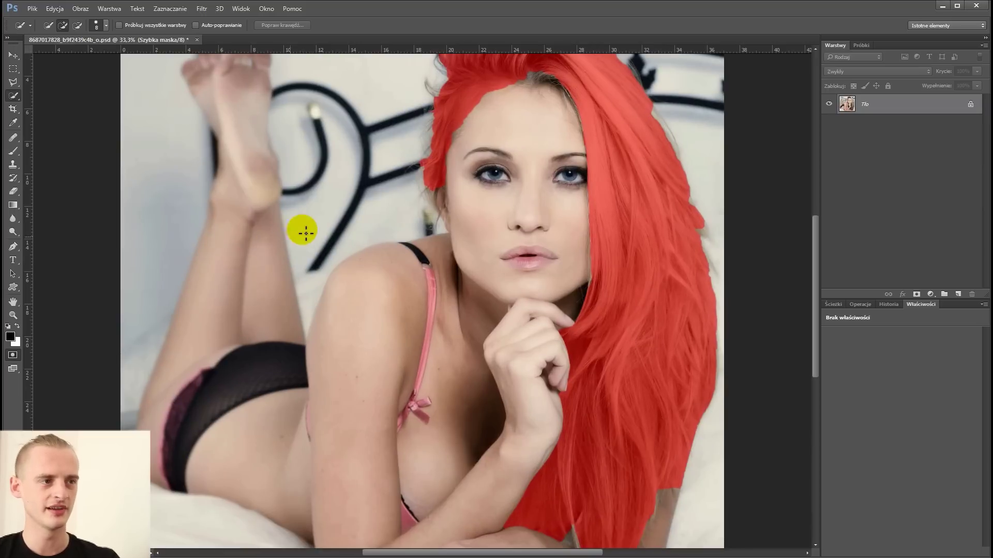
{"action": "left_click_drag", "start_coordinate": [461, 177], "coordinate": [348, 328]}
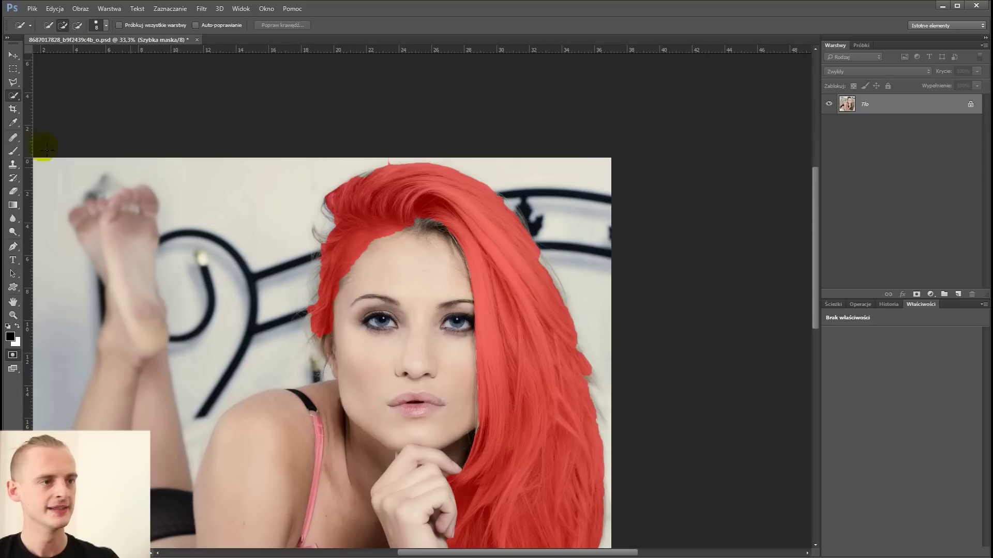
{"action": "left_click", "coordinate": [15, 150]}
{"action": "right_click", "coordinate": [299, 216]}
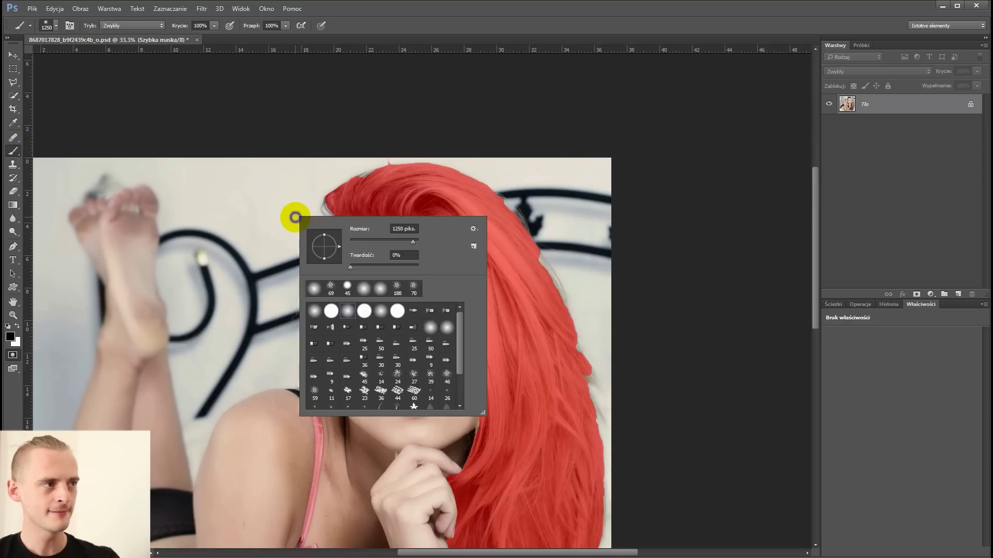
{"action": "left_click", "coordinate": [395, 243]}
{"action": "left_click_drag", "start_coordinate": [388, 244], "coordinate": [407, 244]}
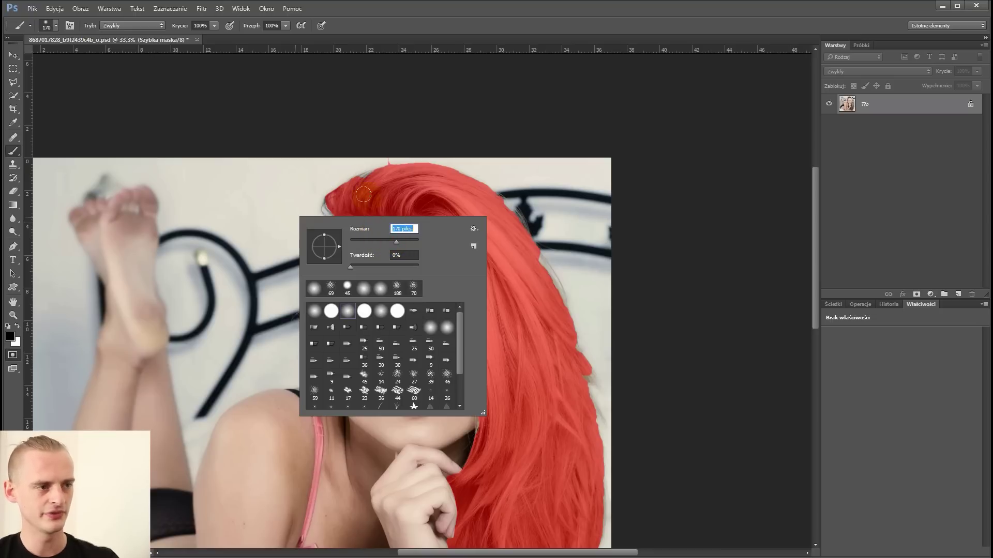
{"action": "left_click", "coordinate": [448, 11]}
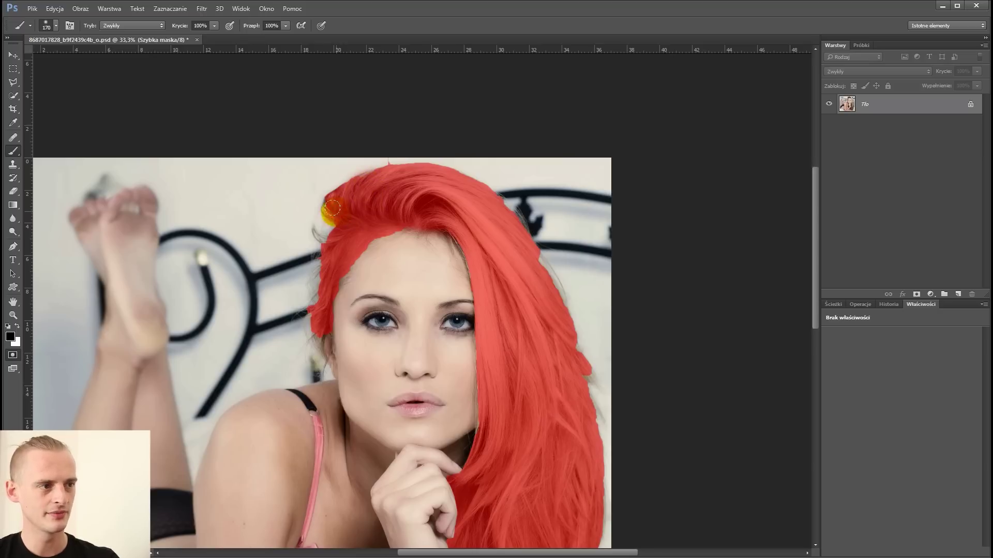
Step: Paint the mask along the hairline, zoom closer, and set the brush to 69 px
{"action": "left_click_drag", "start_coordinate": [334, 241], "coordinate": [343, 239]}
{"action": "right_click", "coordinate": [347, 240]}
{"action": "left_click_drag", "start_coordinate": [450, 283], "coordinate": [439, 286]}
{"action": "key", "text": "Return"}
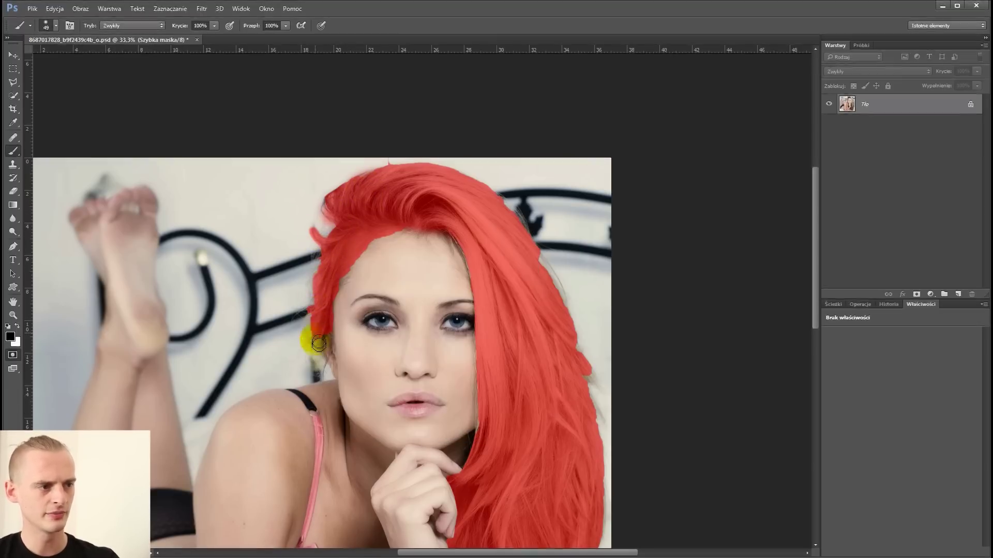
{"action": "key", "text": "ctrl+plus"}
{"action": "right_click", "coordinate": [455, 325]}
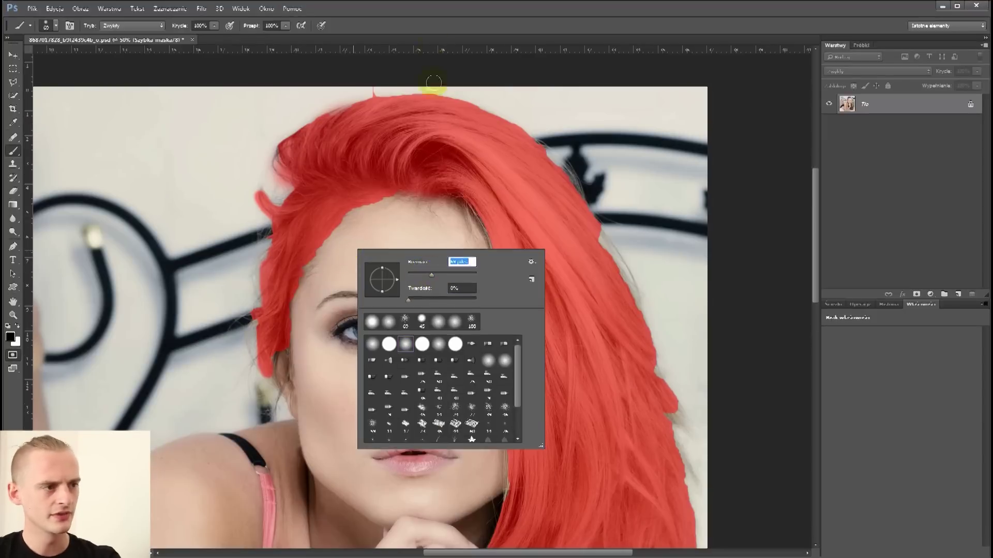
{"action": "key", "text": "Return"}
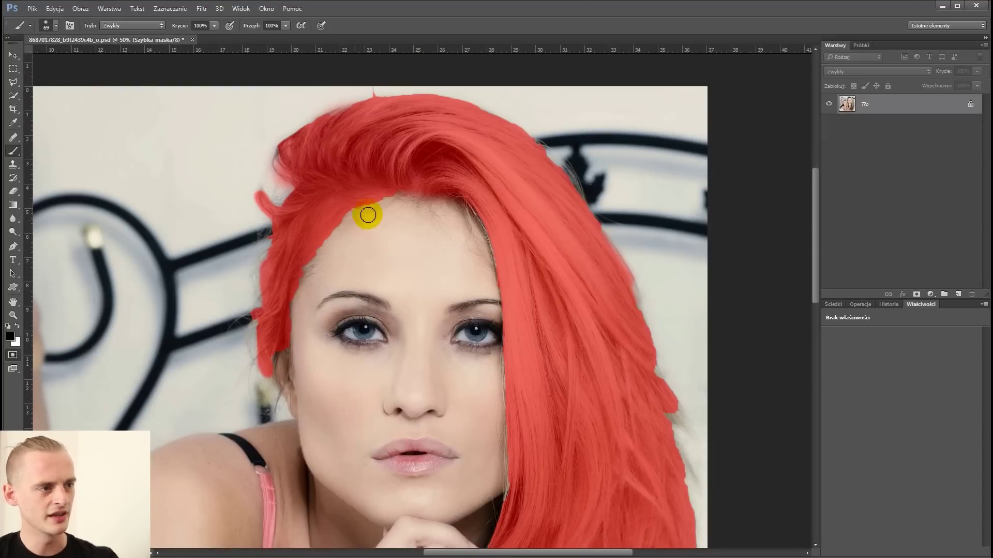
Step: Touch up the mask edges at the forehead and cheek, swapping black and white
{"action": "left_click", "coordinate": [17, 326]}
{"action": "mouse_move", "coordinate": [331, 256]}
{"action": "left_mouse_down"}
{"action": "mouse_move", "coordinate": [357, 212]}
{"action": "mouse_move", "coordinate": [322, 252]}
{"action": "left_mouse_up"}
{"action": "left_click_drag", "start_coordinate": [346, 218], "coordinate": [215, 65]}
{"action": "key", "text": "x"}
{"action": "left_click_drag", "start_coordinate": [379, 348], "coordinate": [380, 228]}
{"action": "mouse_move", "coordinate": [483, 210]}
{"action": "left_mouse_down"}
{"action": "mouse_move", "coordinate": [481, 276]}
{"action": "mouse_move", "coordinate": [417, 173]}
{"action": "left_mouse_up"}
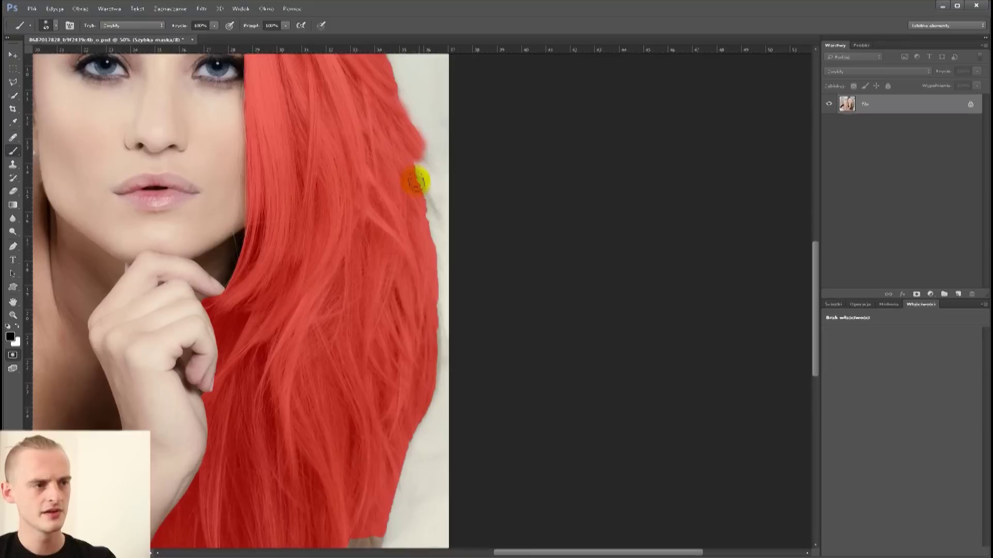
{"action": "left_click_drag", "start_coordinate": [417, 403], "coordinate": [399, 215]}
{"action": "key", "text": "x"}
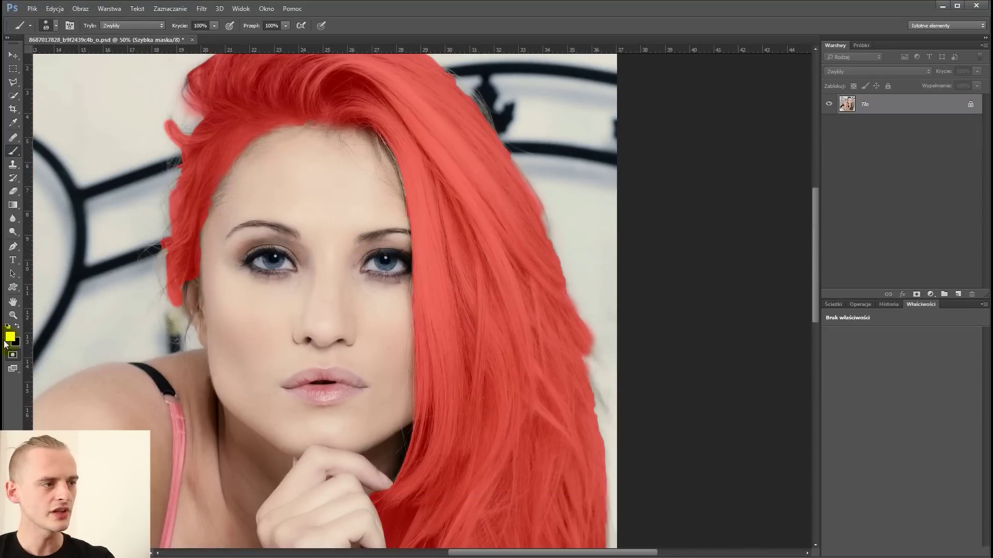
Step: Exit Quick Mask back to a selection and open Refine Edge
{"action": "left_click", "coordinate": [12, 355]}
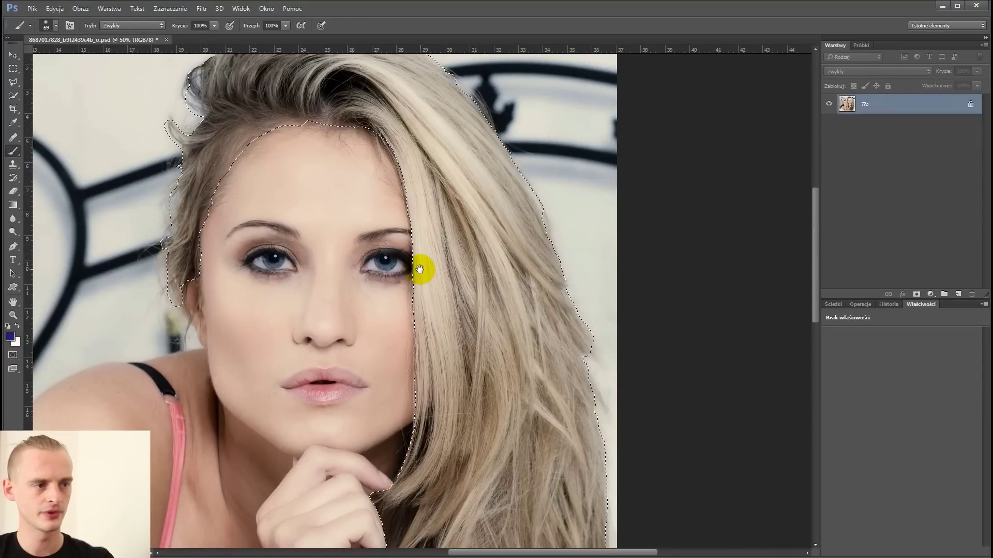
{"action": "left_click_drag", "start_coordinate": [420, 265], "coordinate": [405, 299]}
{"action": "left_click", "coordinate": [14, 69]}
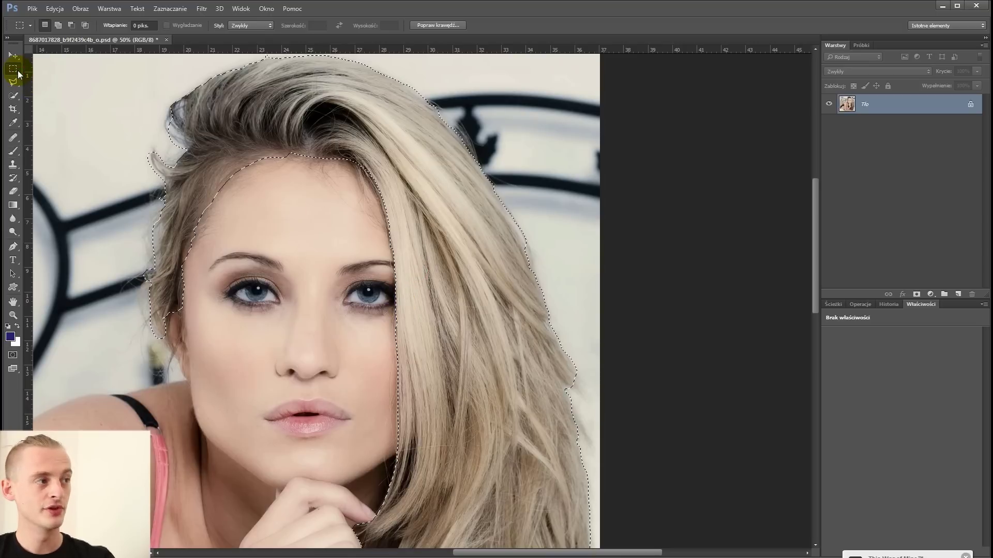
{"action": "left_click", "coordinate": [451, 27]}
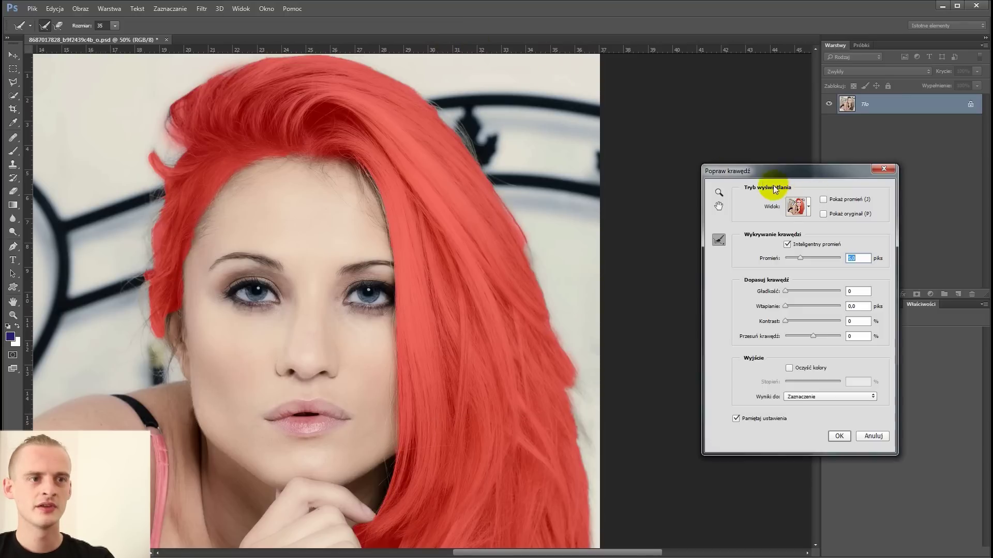
Step: Compare the On Black and Overlay previews and select the edge radius value
{"action": "left_click", "coordinate": [809, 211]}
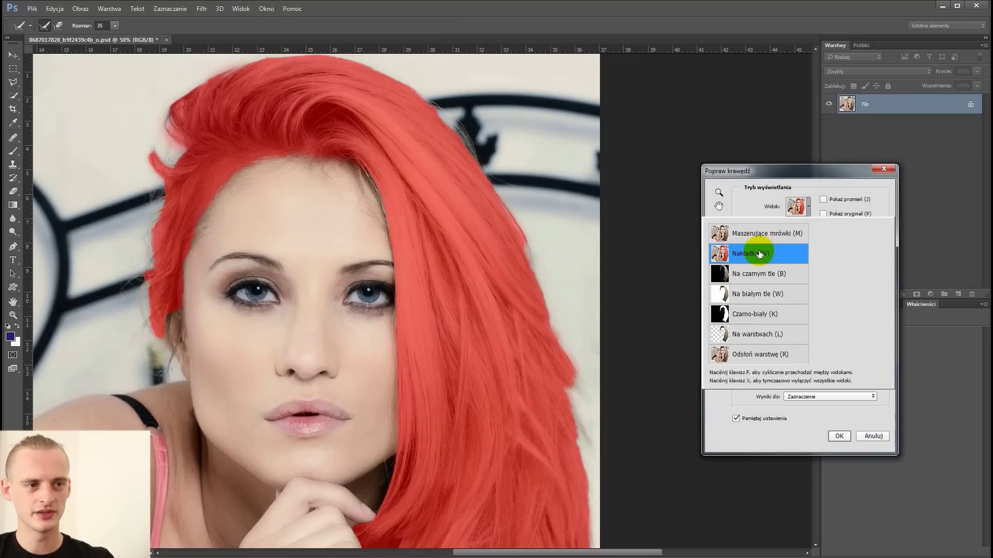
{"action": "key", "text": "b"}
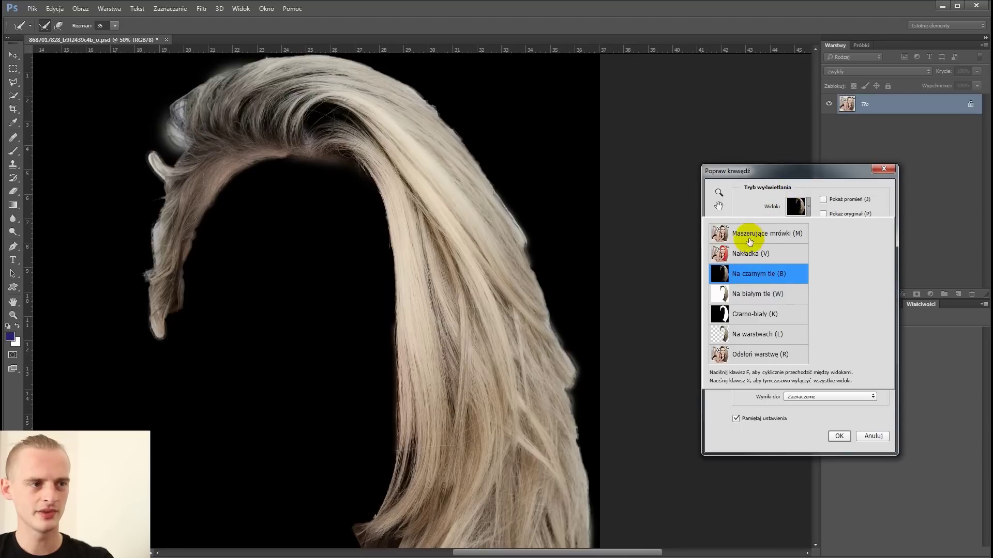
{"action": "key", "text": "v"}
{"action": "left_click", "coordinate": [760, 274]}
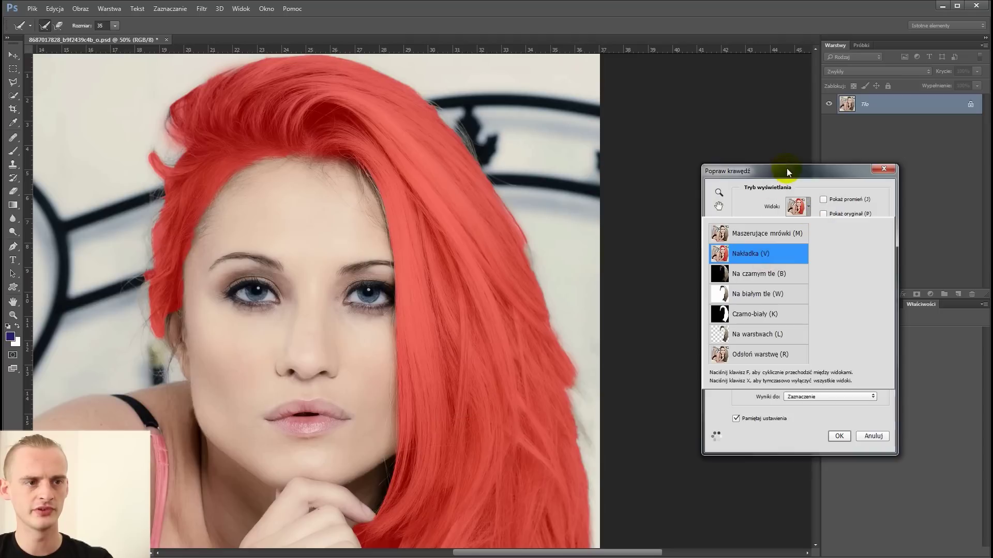
{"action": "left_click", "coordinate": [765, 253]}
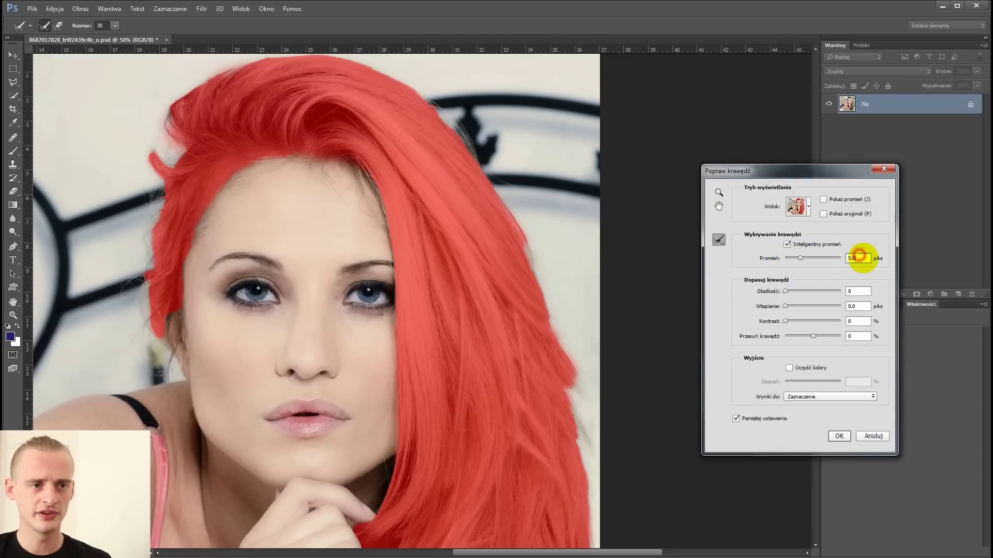
{"action": "double_click", "coordinate": [859, 258]}
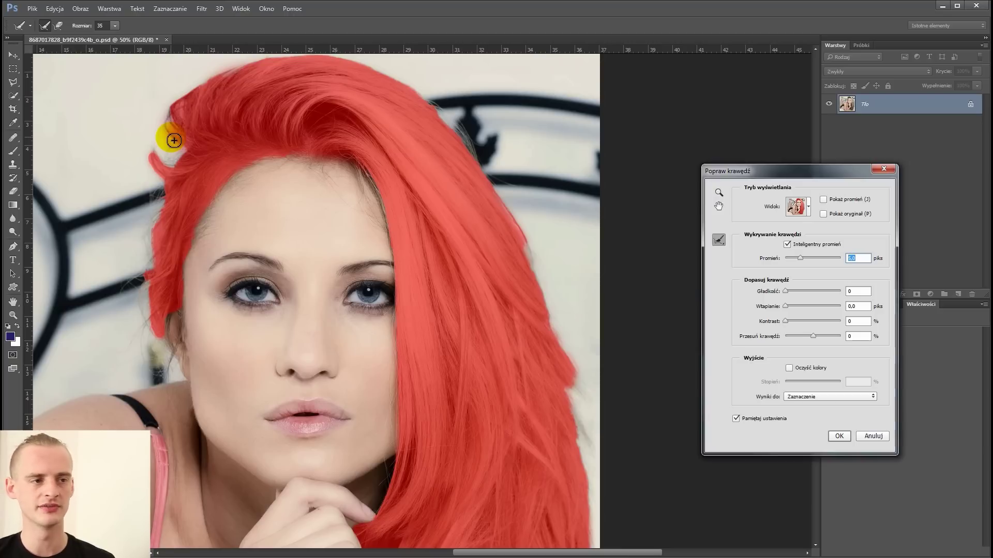
Step: Refine the radius along the hair edges, including the left flyaway strand, and check the hairline
{"action": "mouse_move", "coordinate": [173, 140]}
{"action": "left_mouse_down"}
{"action": "mouse_move", "coordinate": [173, 110]}
{"action": "mouse_move", "coordinate": [166, 139]}
{"action": "mouse_move", "coordinate": [189, 145]}
{"action": "mouse_move", "coordinate": [164, 126]}
{"action": "mouse_move", "coordinate": [177, 139]}
{"action": "mouse_move", "coordinate": [168, 138]}
{"action": "mouse_move", "coordinate": [175, 128]}
{"action": "mouse_move", "coordinate": [178, 151]}
{"action": "mouse_move", "coordinate": [161, 104]}
{"action": "mouse_move", "coordinate": [178, 100]}
{"action": "mouse_move", "coordinate": [179, 120]}
{"action": "left_mouse_up"}
{"action": "mouse_move", "coordinate": [208, 187]}
{"action": "left_mouse_down"}
{"action": "mouse_move", "coordinate": [150, 155]}
{"action": "mouse_move", "coordinate": [163, 178]}
{"action": "mouse_move", "coordinate": [151, 226]}
{"action": "mouse_move", "coordinate": [163, 218]}
{"action": "mouse_move", "coordinate": [151, 222]}
{"action": "mouse_move", "coordinate": [151, 288]}
{"action": "mouse_move", "coordinate": [137, 297]}
{"action": "mouse_move", "coordinate": [158, 344]}
{"action": "left_mouse_up"}
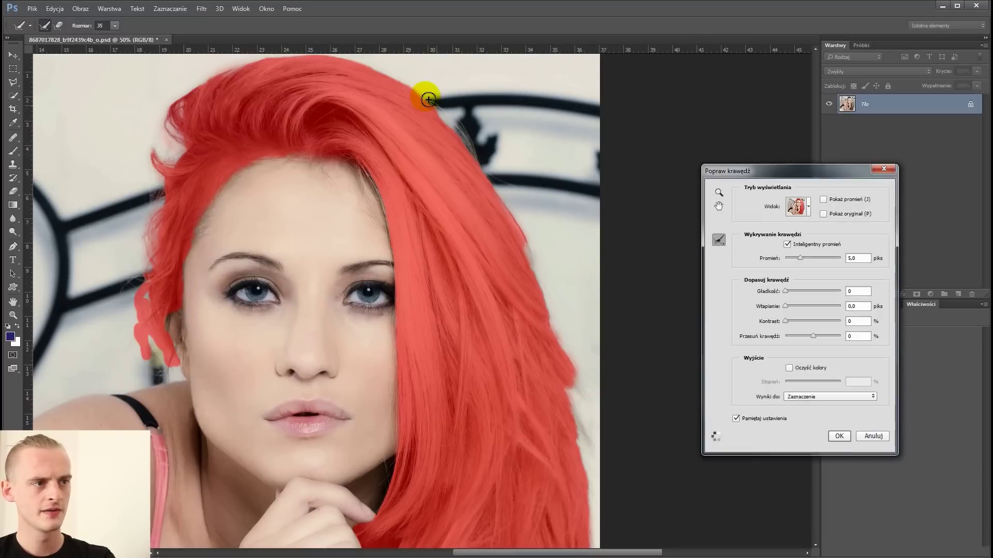
{"action": "mouse_move", "coordinate": [539, 354]}
{"action": "left_mouse_down"}
{"action": "mouse_move", "coordinate": [461, 248]}
{"action": "mouse_move", "coordinate": [466, 306]}
{"action": "mouse_move", "coordinate": [436, 250]}
{"action": "mouse_move", "coordinate": [401, 317]}
{"action": "left_mouse_up"}
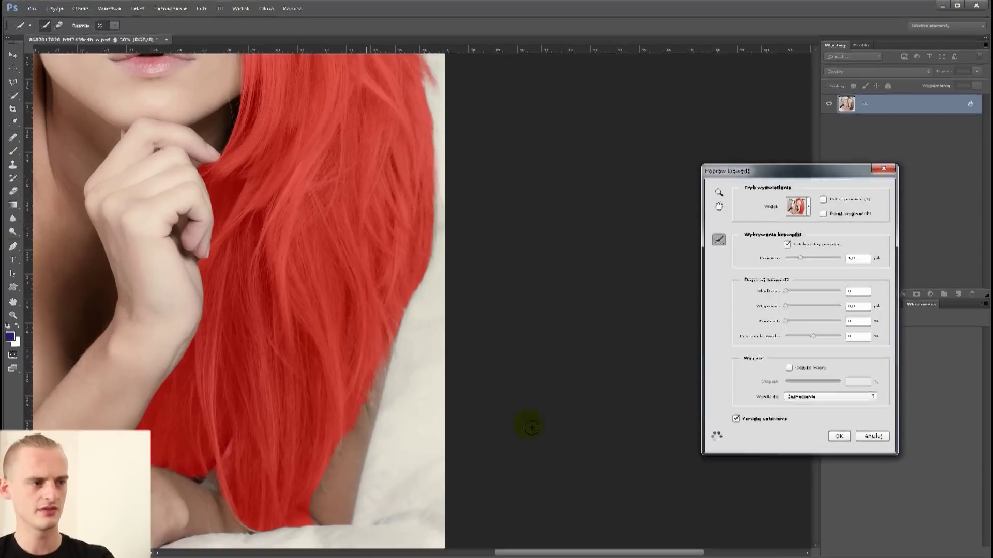
{"action": "left_click_drag", "start_coordinate": [525, 421], "coordinate": [286, 412]}
{"action": "left_click_drag", "start_coordinate": [332, 98], "coordinate": [383, 173]}
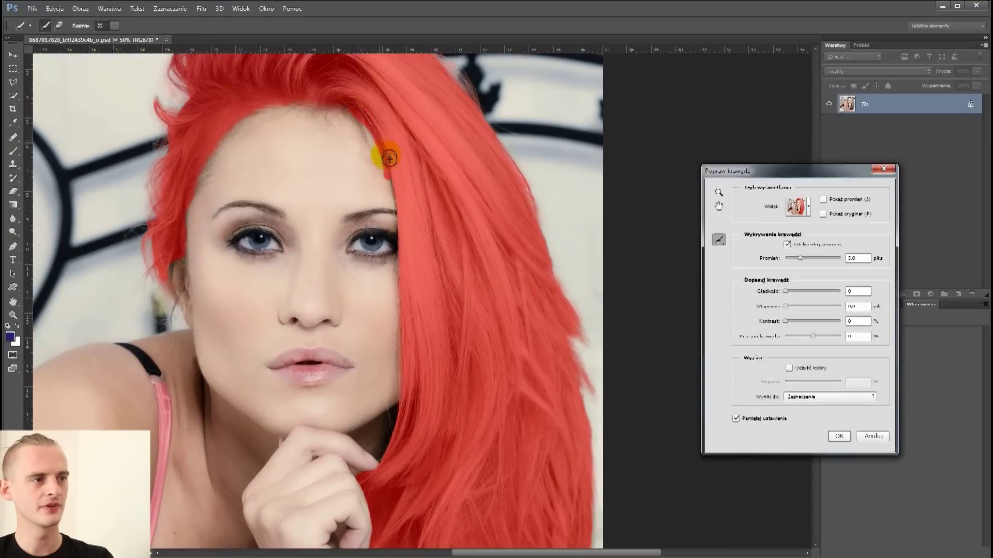
{"action": "left_click_drag", "start_coordinate": [404, 231], "coordinate": [404, 335]}
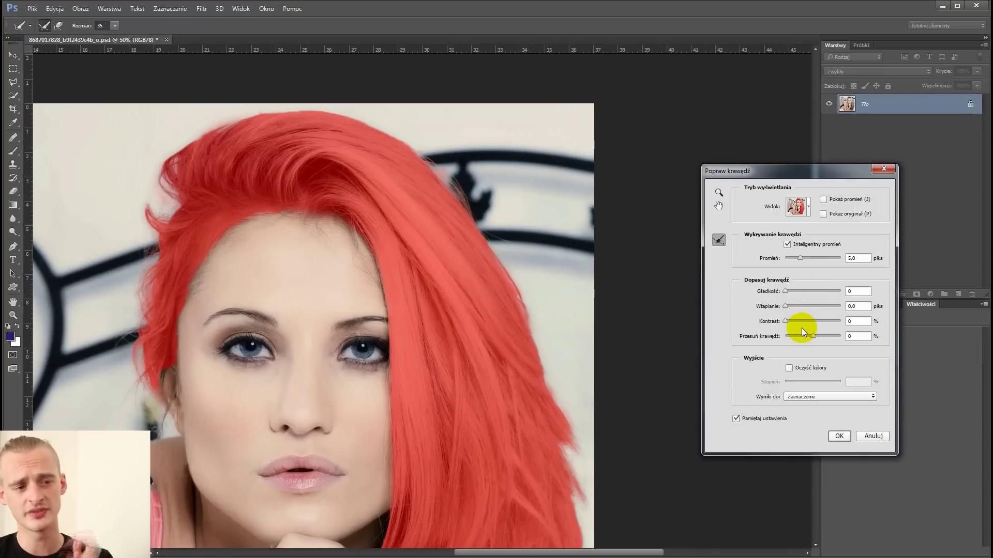
Step: Keep Output To on Selection and apply the refined 5.0 px smart-radius edge
{"action": "left_click", "coordinate": [818, 397]}
{"action": "left_click", "coordinate": [814, 405]}
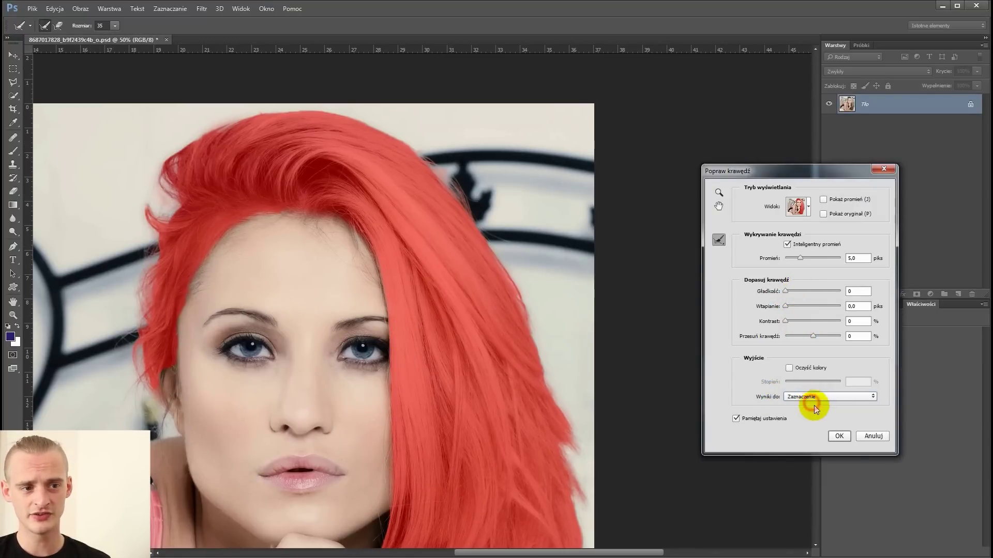
{"action": "left_click", "coordinate": [839, 437]}
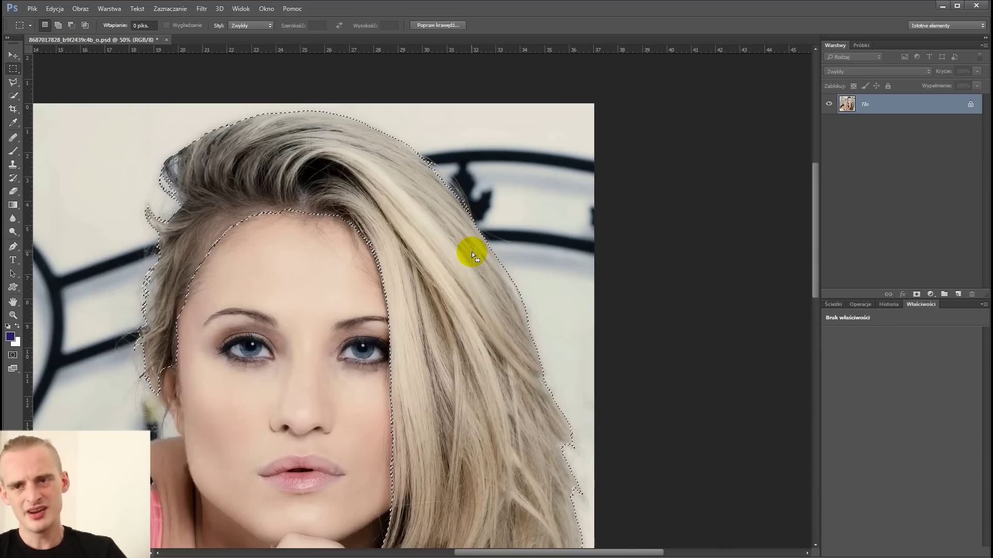
Step: Zoom out to the whole photo and add group Grupa 1 masked by the hair selection
{"action": "key", "text": "ctrl+minus"}
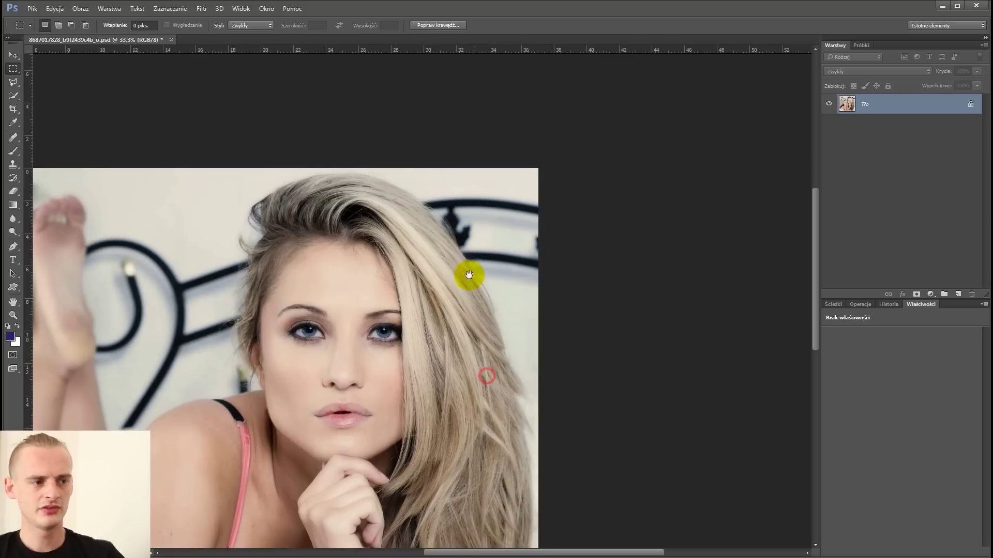
{"action": "scroll", "coordinate": [470, 274], "scroll_direction": "down", "scroll_amount": 3}
{"action": "key", "text": "ctrl+minus"}
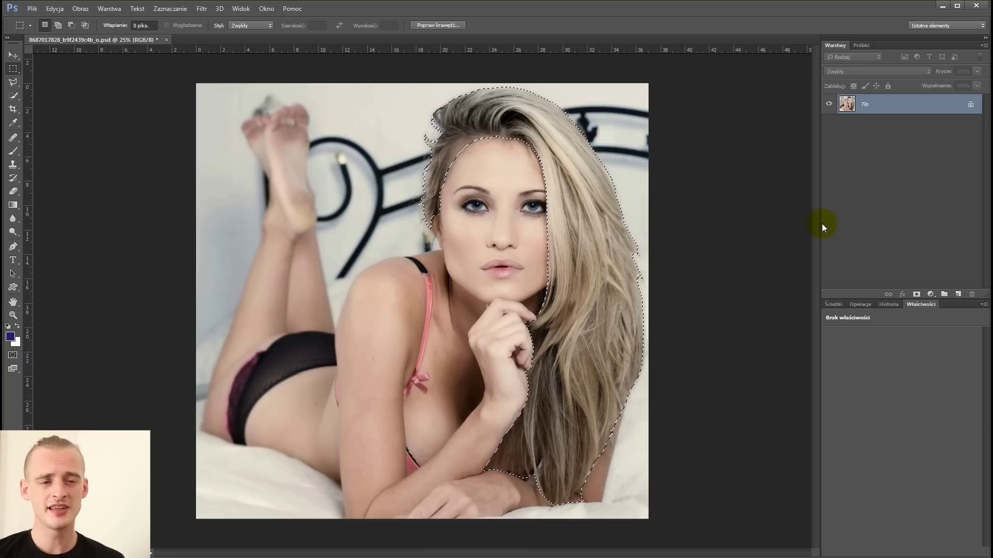
{"action": "left_click", "coordinate": [945, 295]}
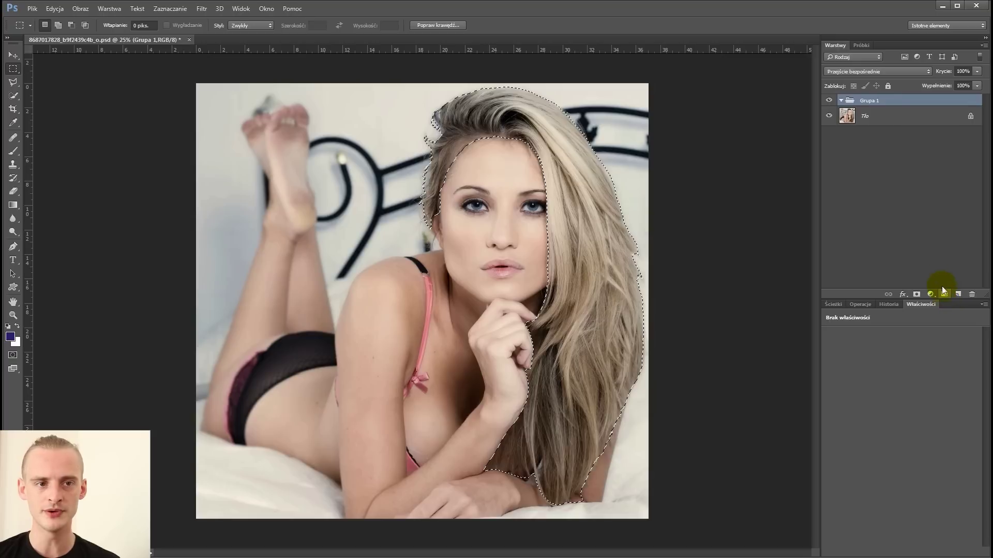
{"action": "left_click", "coordinate": [916, 295]}
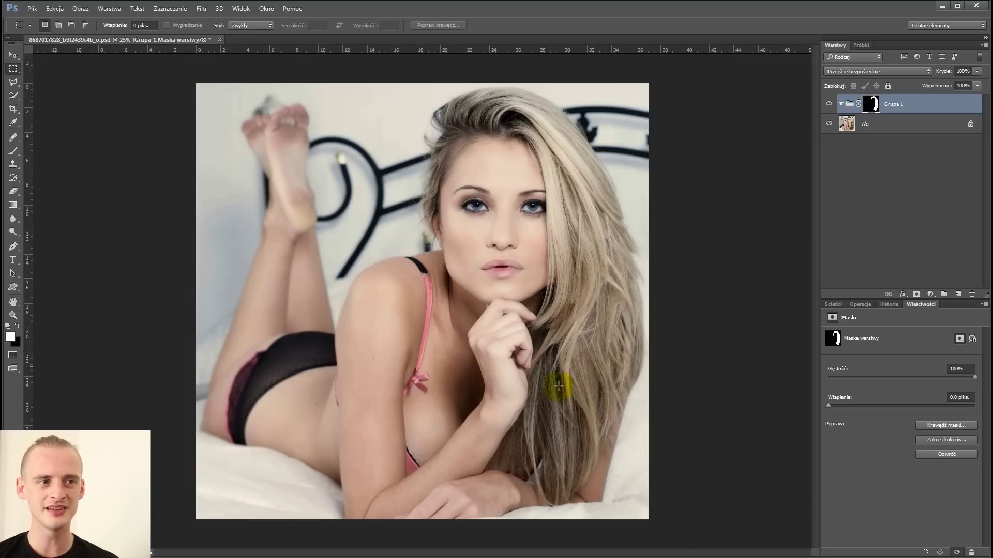
Step: Add a colorized Hue/Saturation layer at hue 217, saturation 25, and zoom into the hairline
{"action": "left_click", "coordinate": [932, 294]}
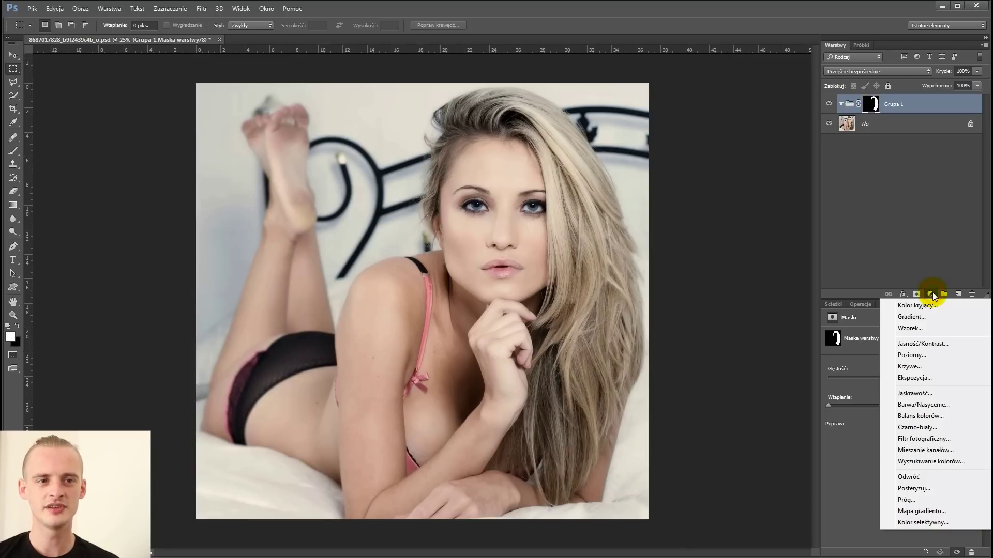
{"action": "left_click", "coordinate": [944, 407]}
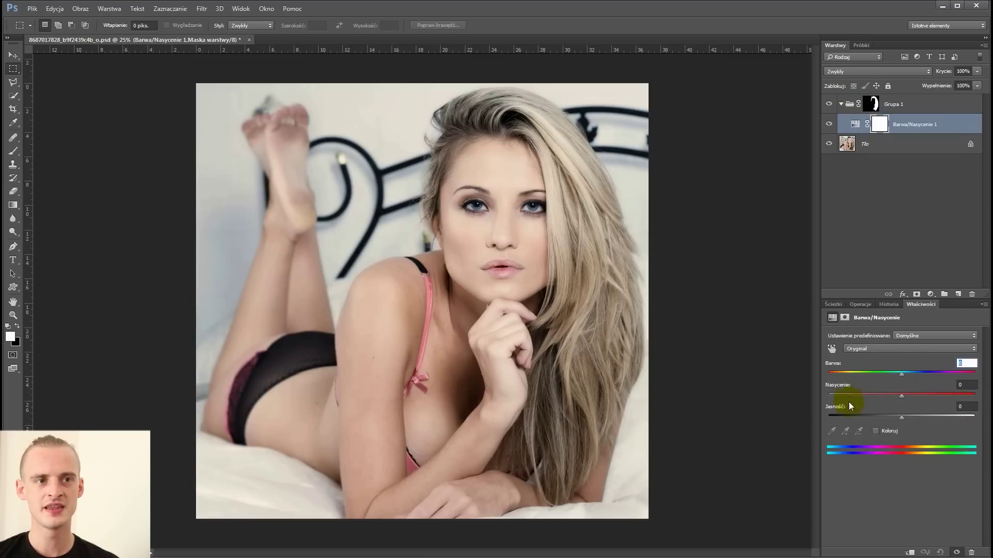
{"action": "left_click", "coordinate": [875, 432]}
{"action": "mouse_move", "coordinate": [830, 376]}
{"action": "left_mouse_down"}
{"action": "mouse_move", "coordinate": [953, 382]}
{"action": "mouse_move", "coordinate": [874, 385]}
{"action": "mouse_move", "coordinate": [936, 383]}
{"action": "mouse_move", "coordinate": [883, 387]}
{"action": "mouse_move", "coordinate": [923, 384]}
{"action": "left_mouse_up"}
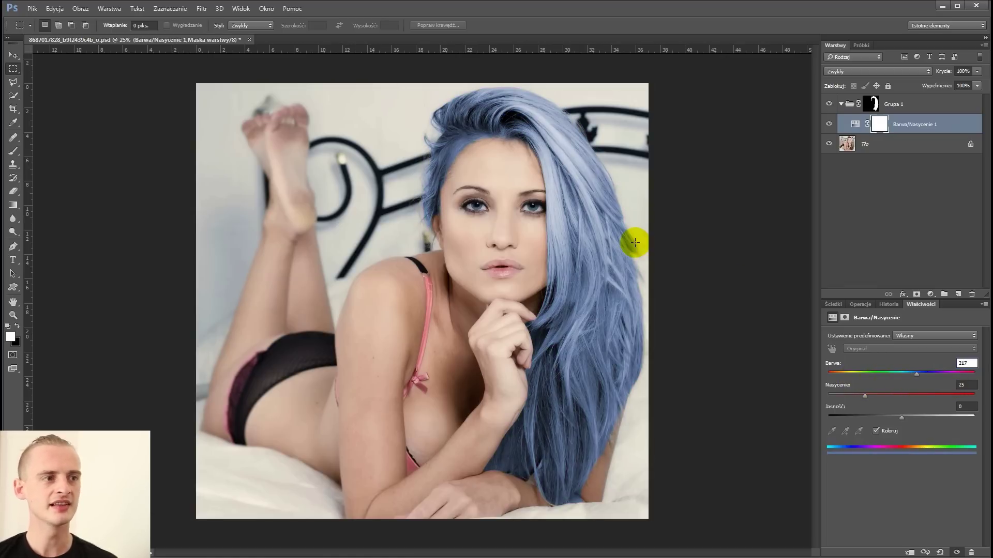
{"action": "scroll", "coordinate": [634, 241], "scroll_direction": "up", "scroll_amount": 3}
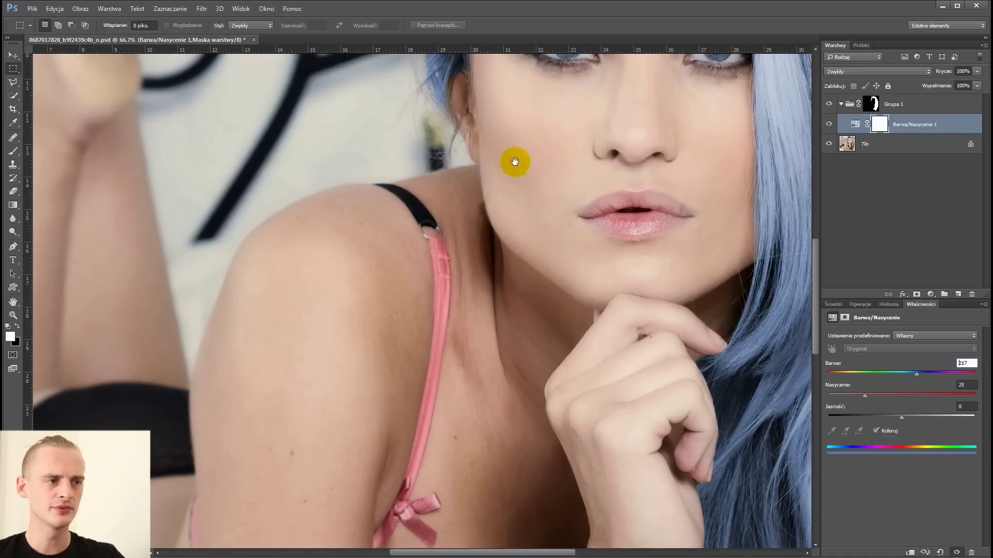
{"action": "left_click_drag", "start_coordinate": [512, 162], "coordinate": [466, 373]}
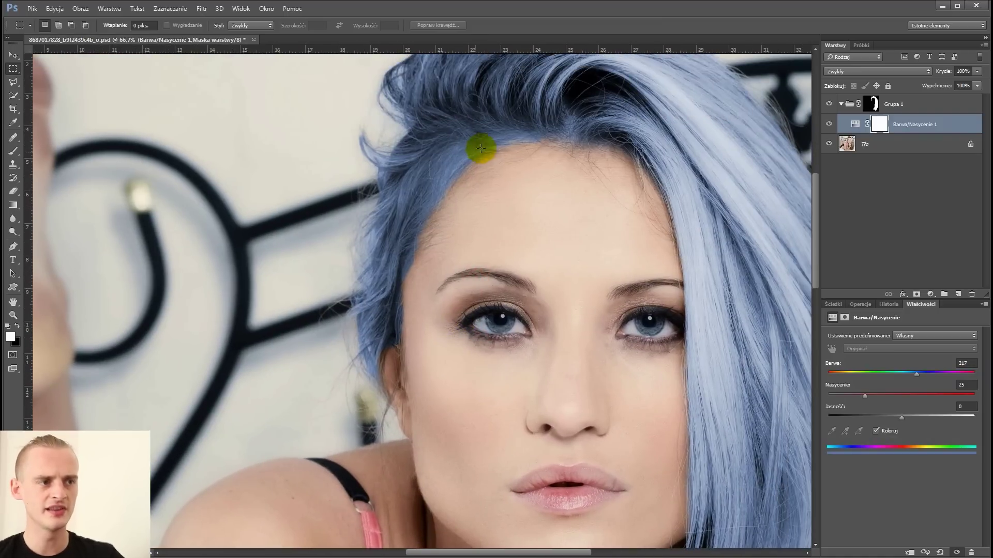
{"action": "left_click_drag", "start_coordinate": [590, 229], "coordinate": [515, 294]}
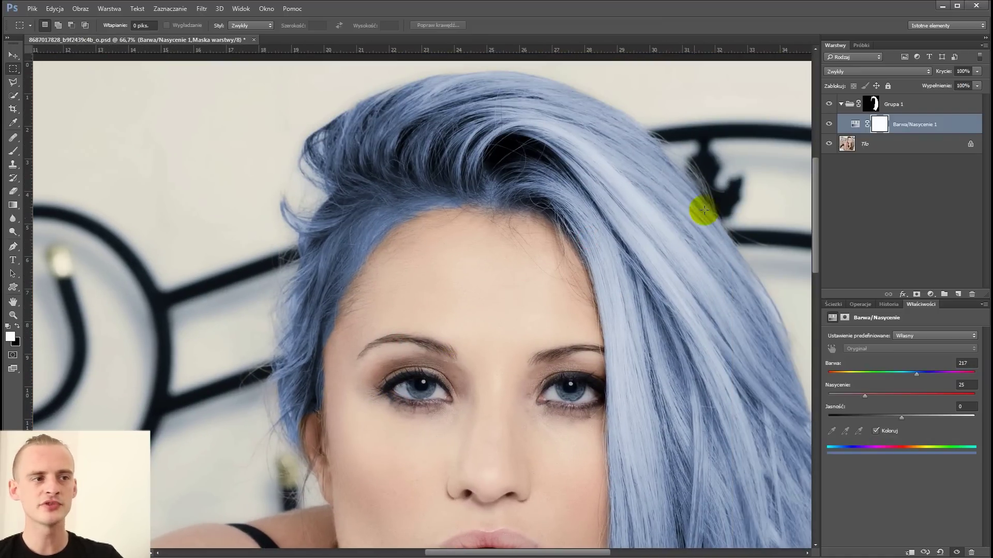
Step: Target the Grupa 1 mask and set up a low-flow, 89 px Brush
{"action": "left_click", "coordinate": [872, 104]}
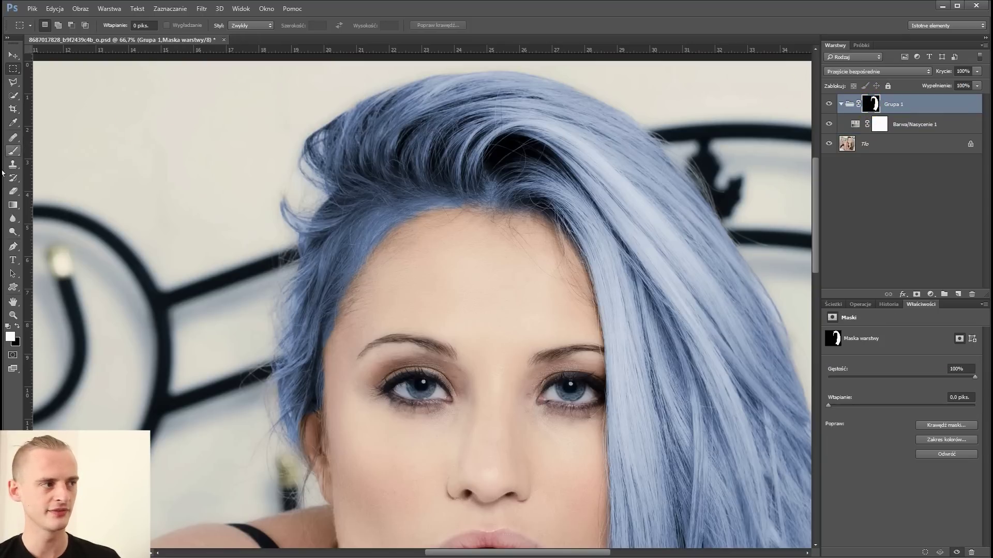
{"action": "left_click", "coordinate": [13, 152]}
{"action": "left_click", "coordinate": [47, 26]}
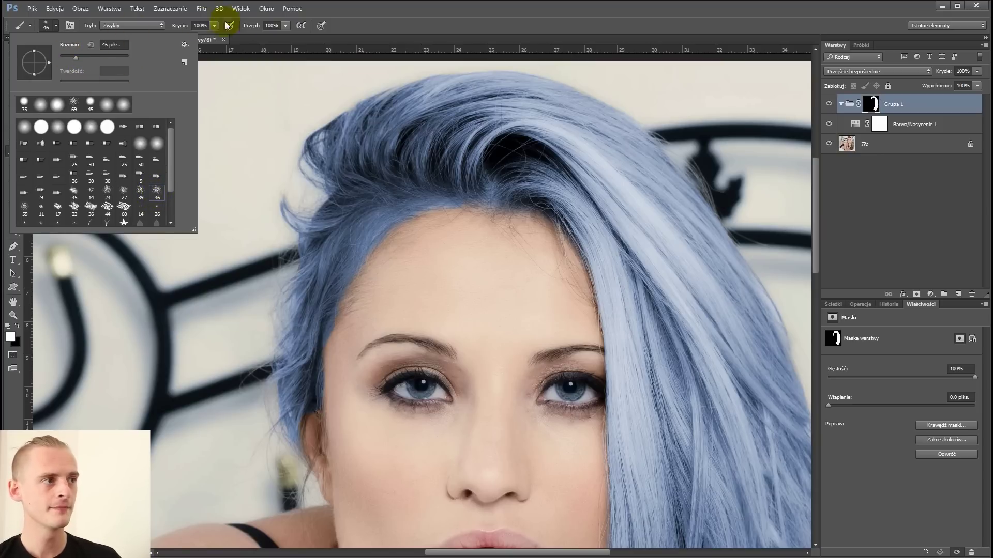
{"action": "left_click_drag", "start_coordinate": [257, 25], "coordinate": [190, 26]}
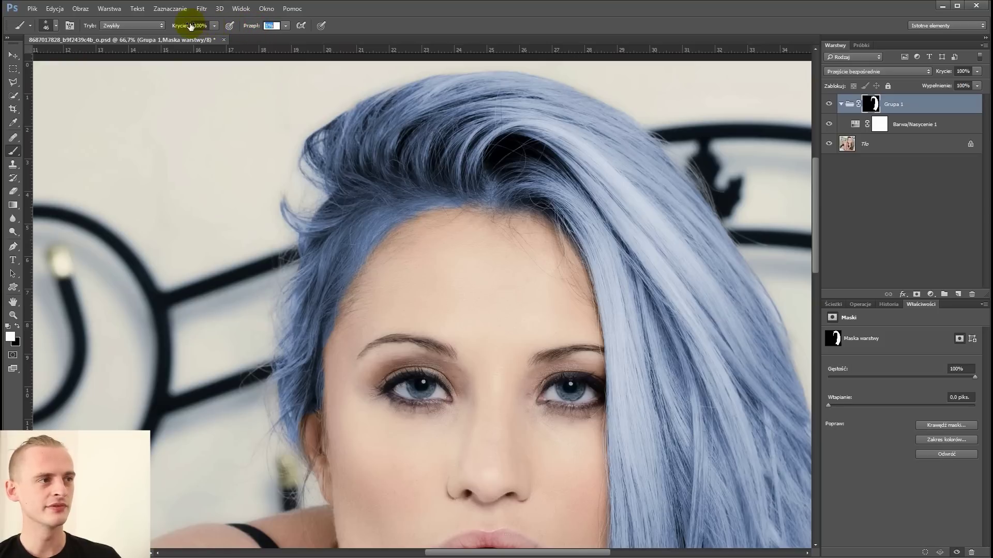
{"action": "key", "text": "2"}
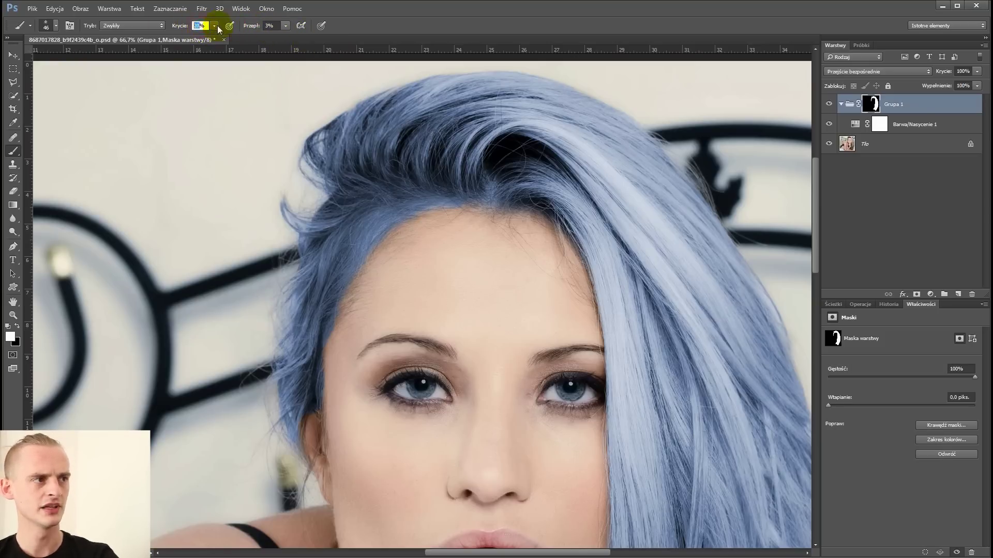
{"action": "left_click_drag", "start_coordinate": [215, 26], "coordinate": [272, 27]}
{"action": "type", "text": "2"}
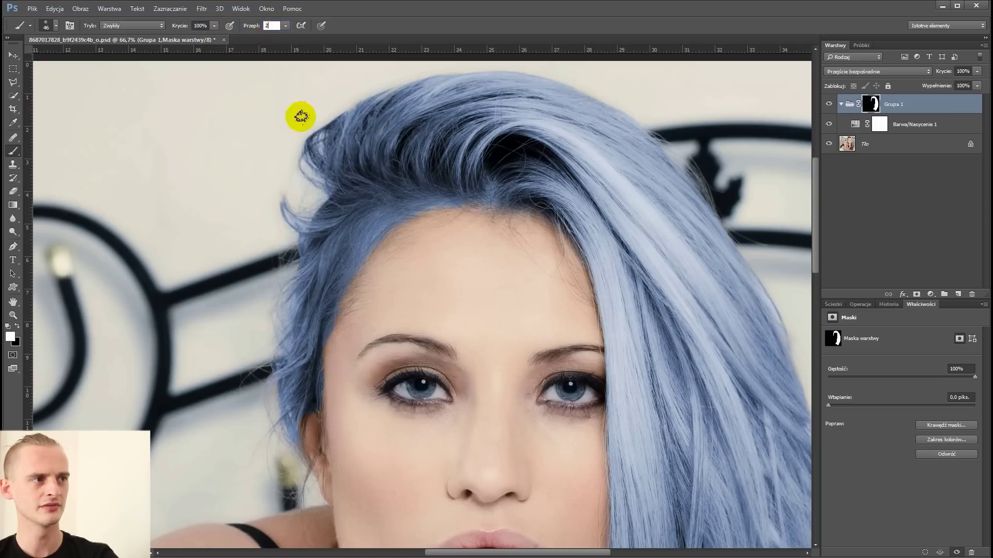
{"action": "right_click", "coordinate": [414, 237]}
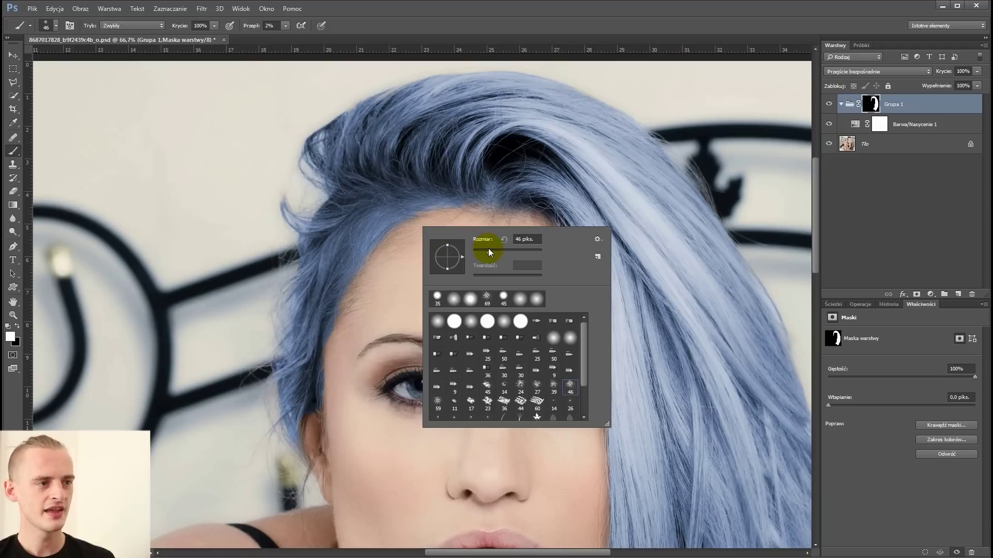
{"action": "left_click", "coordinate": [479, 27]}
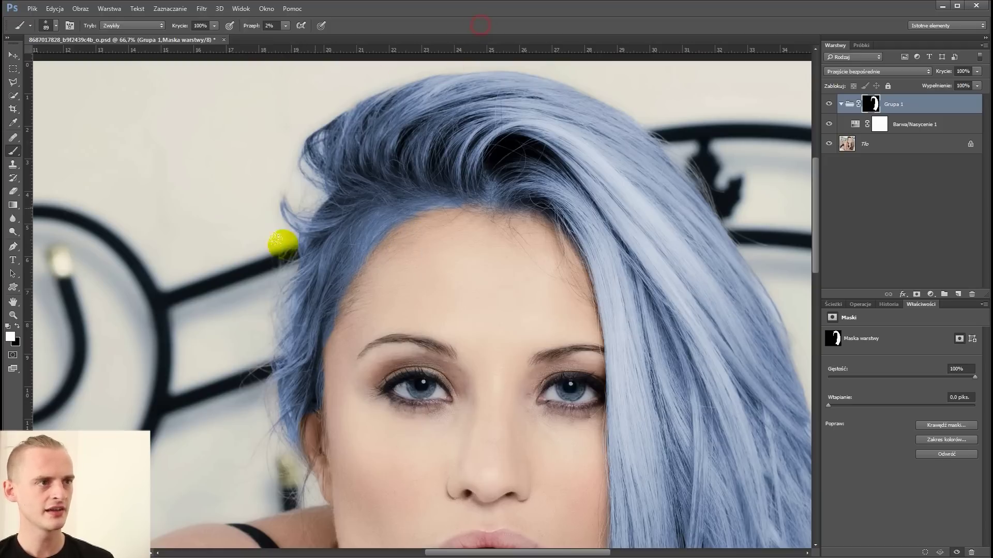
Step: Paint black softly on the mask along the hairline, temple and right hair edge
{"action": "left_click", "coordinate": [18, 325]}
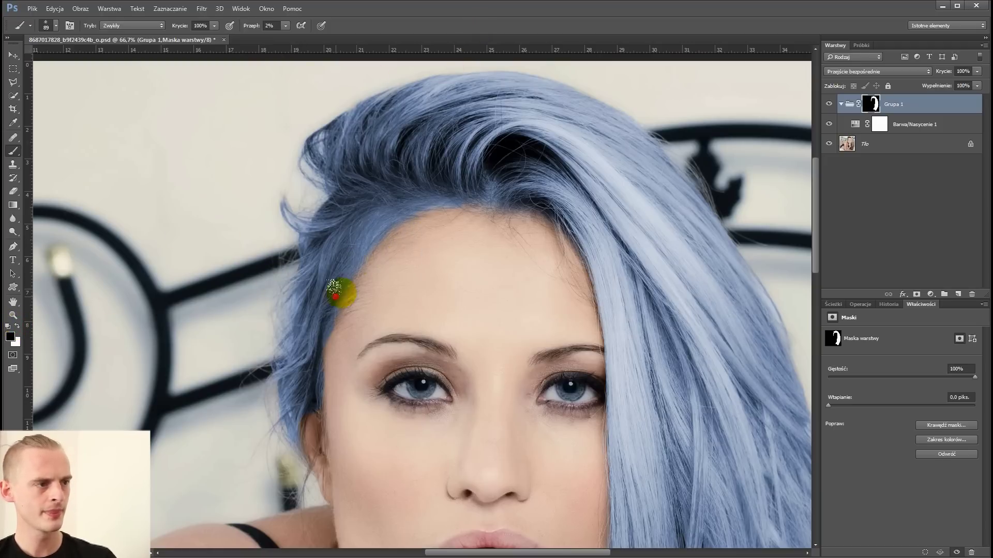
{"action": "mouse_move", "coordinate": [363, 277]}
{"action": "left_mouse_down"}
{"action": "mouse_move", "coordinate": [396, 226]}
{"action": "mouse_move", "coordinate": [394, 237]}
{"action": "mouse_move", "coordinate": [426, 222]}
{"action": "mouse_move", "coordinate": [345, 327]}
{"action": "mouse_move", "coordinate": [339, 415]}
{"action": "mouse_move", "coordinate": [359, 306]}
{"action": "mouse_move", "coordinate": [425, 259]}
{"action": "left_mouse_up"}
{"action": "left_click_drag", "start_coordinate": [607, 182], "coordinate": [433, 181]}
{"action": "left_click", "coordinate": [420, 266]}
{"action": "mouse_move", "coordinate": [419, 266]}
{"action": "left_mouse_down"}
{"action": "mouse_move", "coordinate": [311, 210]}
{"action": "mouse_move", "coordinate": [338, 228]}
{"action": "mouse_move", "coordinate": [317, 199]}
{"action": "mouse_move", "coordinate": [295, 216]}
{"action": "mouse_move", "coordinate": [268, 215]}
{"action": "mouse_move", "coordinate": [290, 234]}
{"action": "mouse_move", "coordinate": [317, 215]}
{"action": "mouse_move", "coordinate": [348, 235]}
{"action": "mouse_move", "coordinate": [348, 226]}
{"action": "mouse_move", "coordinate": [348, 259]}
{"action": "left_mouse_up"}
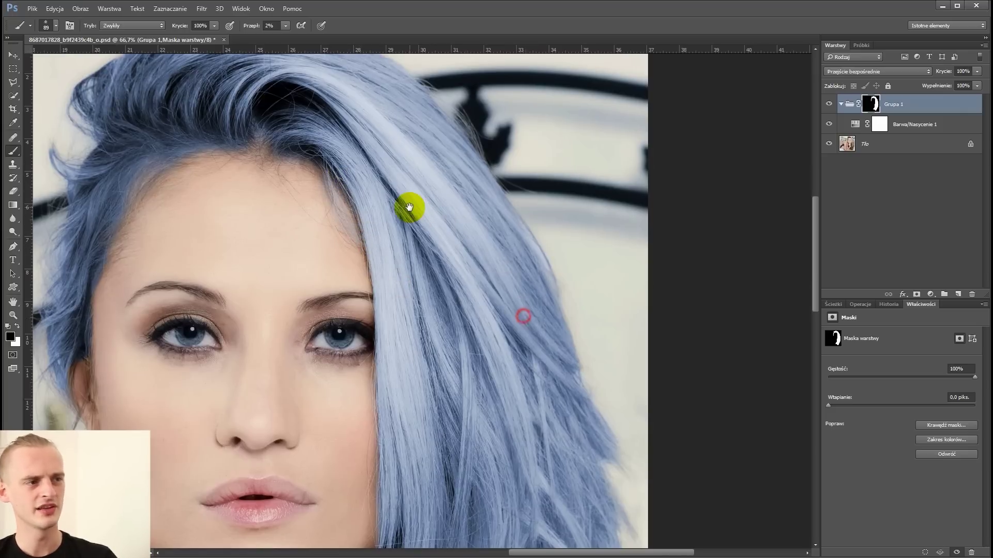
{"action": "left_click_drag", "start_coordinate": [410, 206], "coordinate": [294, 95]}
{"action": "left_click", "coordinate": [506, 349]}
{"action": "mouse_move", "coordinate": [511, 353]}
{"action": "left_mouse_down"}
{"action": "mouse_move", "coordinate": [532, 444]}
{"action": "mouse_move", "coordinate": [484, 332]}
{"action": "left_mouse_up"}
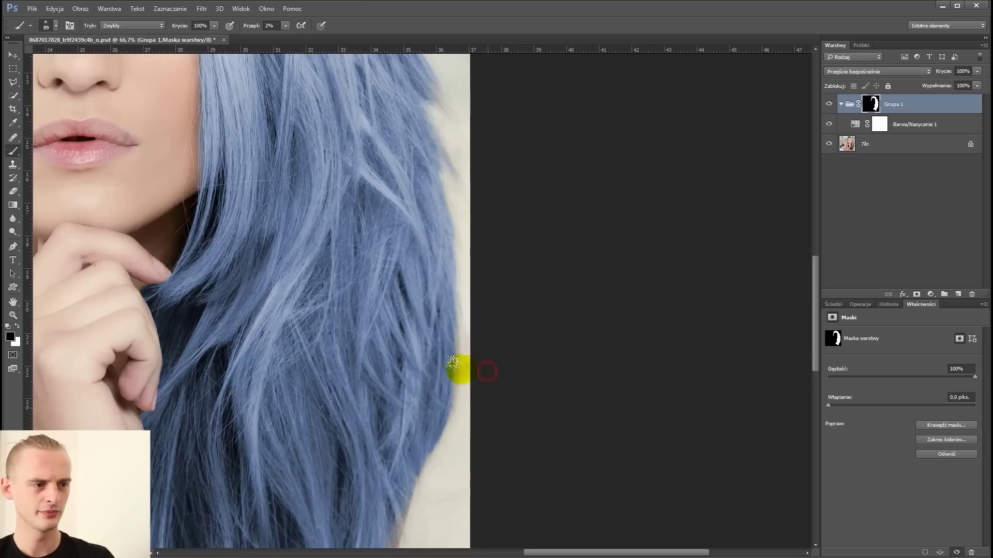
Step: Soften the mask where the hair meets the arm, then zoom out to the whole photo
{"action": "left_click_drag", "start_coordinate": [439, 456], "coordinate": [504, 271]}
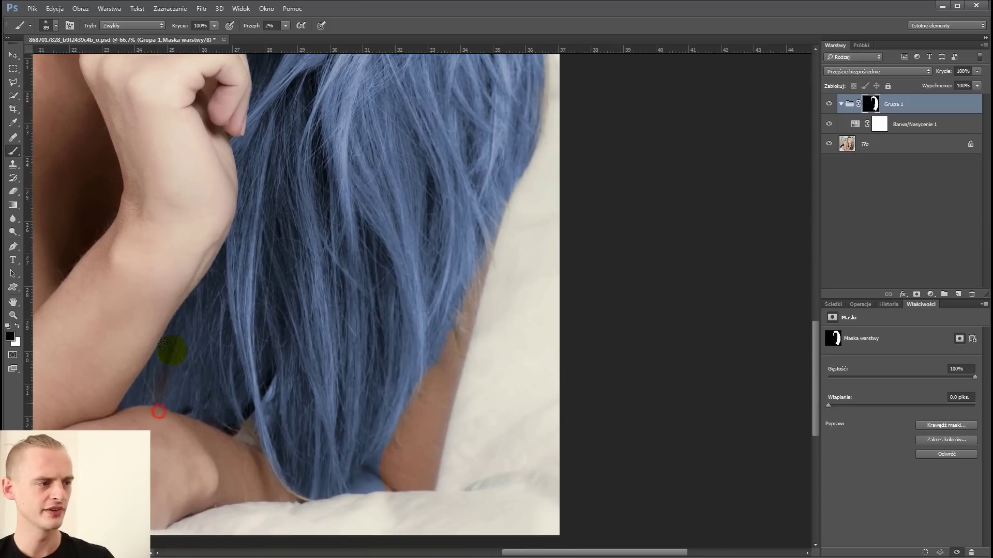
{"action": "mouse_move", "coordinate": [145, 359]}
{"action": "left_mouse_down"}
{"action": "mouse_move", "coordinate": [170, 405]}
{"action": "mouse_move", "coordinate": [206, 384]}
{"action": "left_mouse_up"}
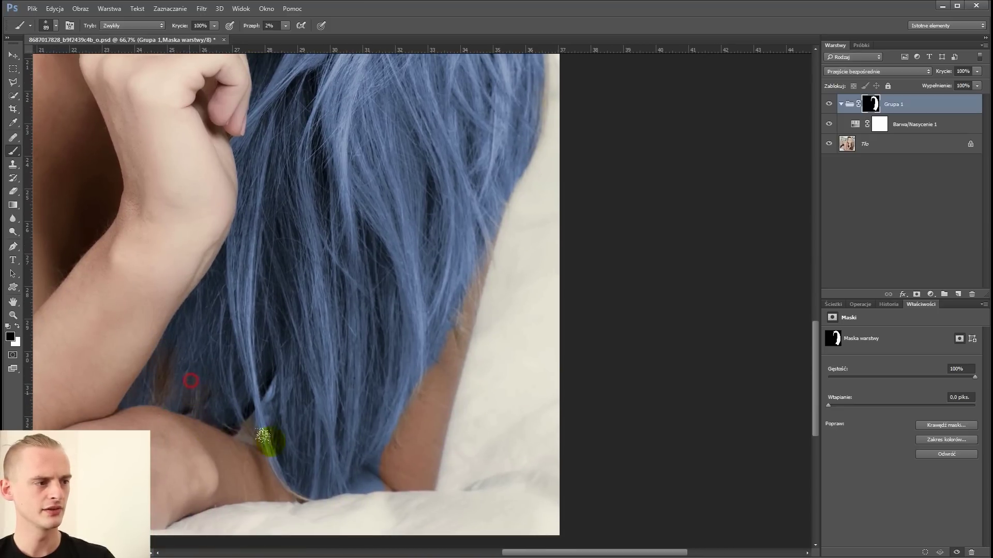
{"action": "mouse_move", "coordinate": [228, 333]}
{"action": "left_mouse_down"}
{"action": "mouse_move", "coordinate": [228, 349]}
{"action": "mouse_move", "coordinate": [166, 410]}
{"action": "mouse_move", "coordinate": [155, 376]}
{"action": "mouse_move", "coordinate": [211, 410]}
{"action": "mouse_move", "coordinate": [150, 397]}
{"action": "left_mouse_up"}
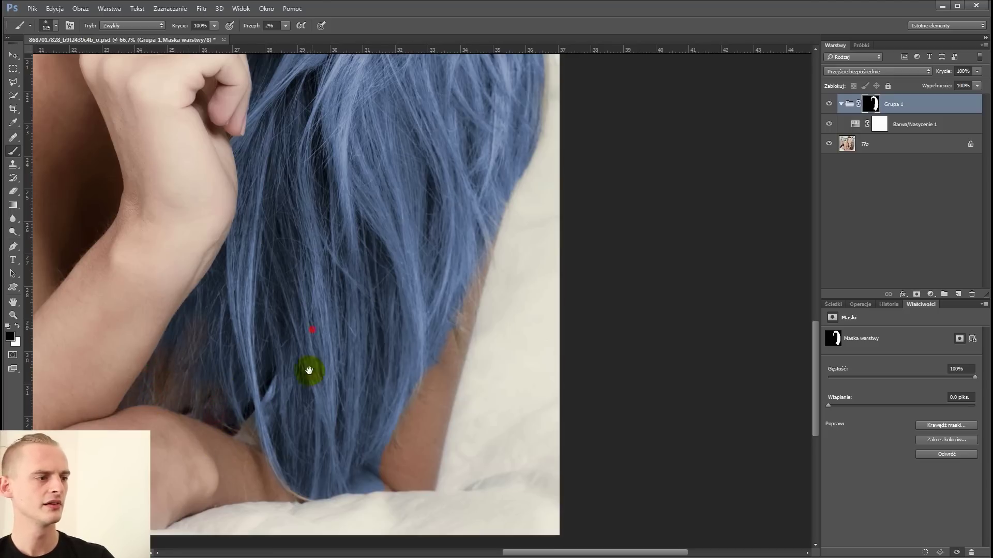
{"action": "left_click_drag", "start_coordinate": [310, 368], "coordinate": [316, 453]}
{"action": "key", "text": "ctrl+minus"}
{"action": "key", "text": "ctrl+minus"}
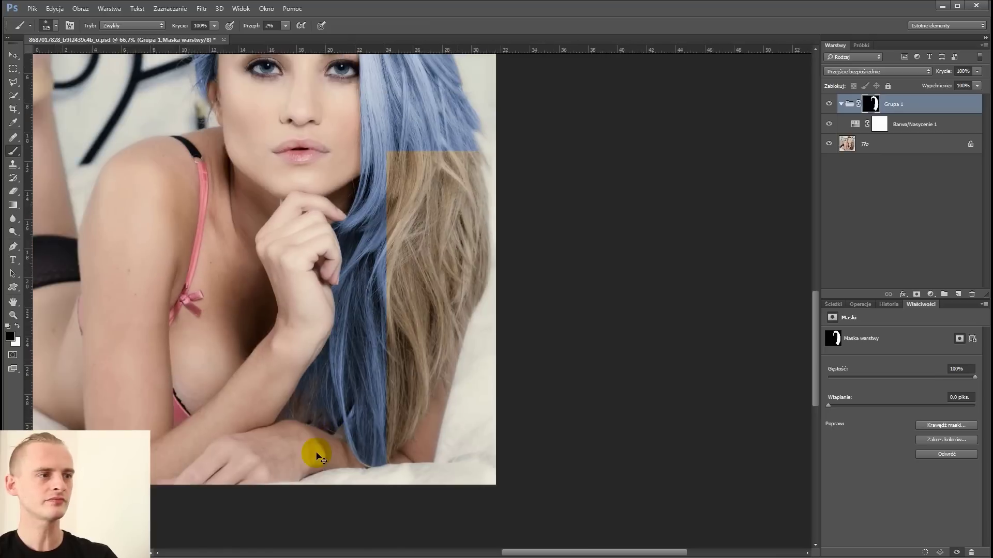
{"action": "key", "text": "ctrl+minus"}
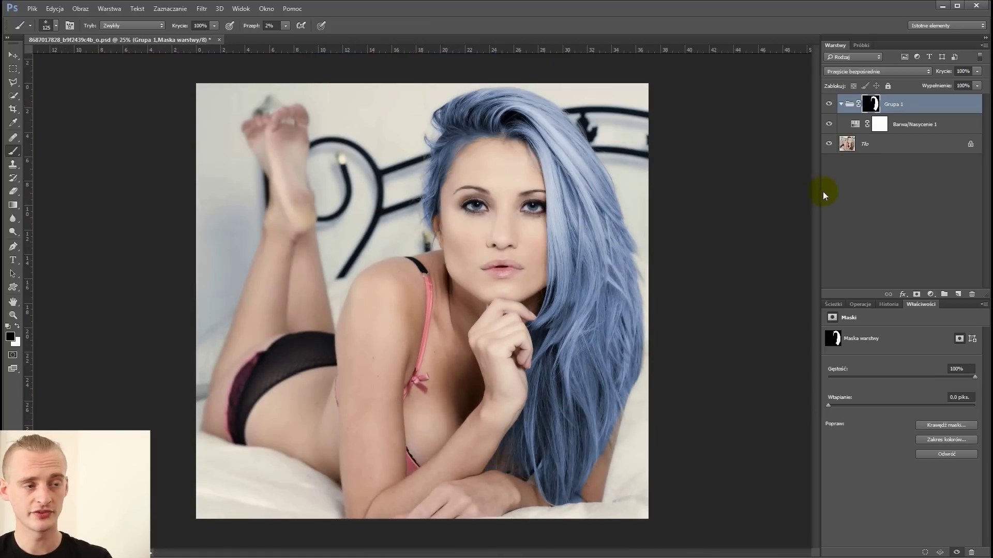
Step: Change the Hue/Saturation tint to hue 9 coral pink with Lightness set to 0
{"action": "left_click", "coordinate": [855, 126]}
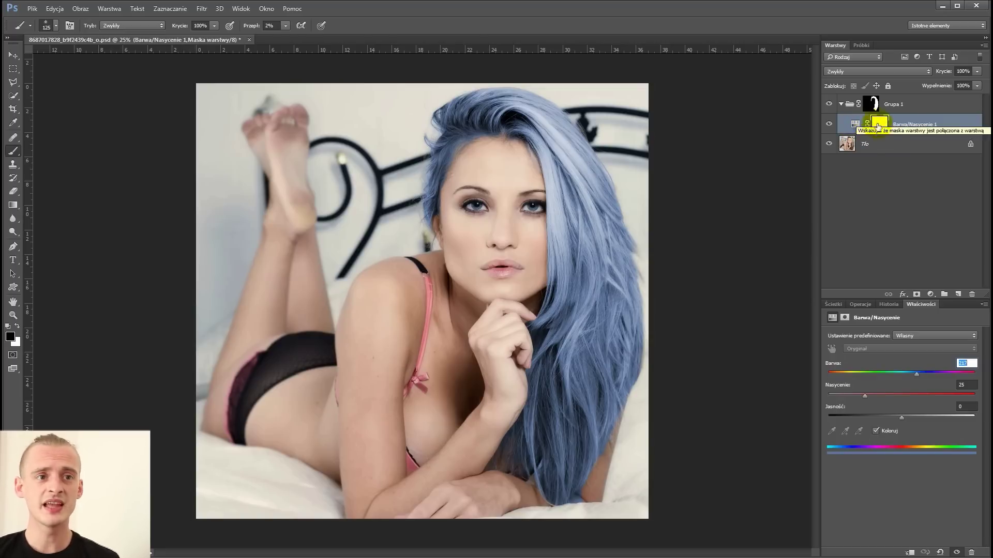
{"action": "left_click_drag", "start_coordinate": [911, 376], "coordinate": [827, 378]}
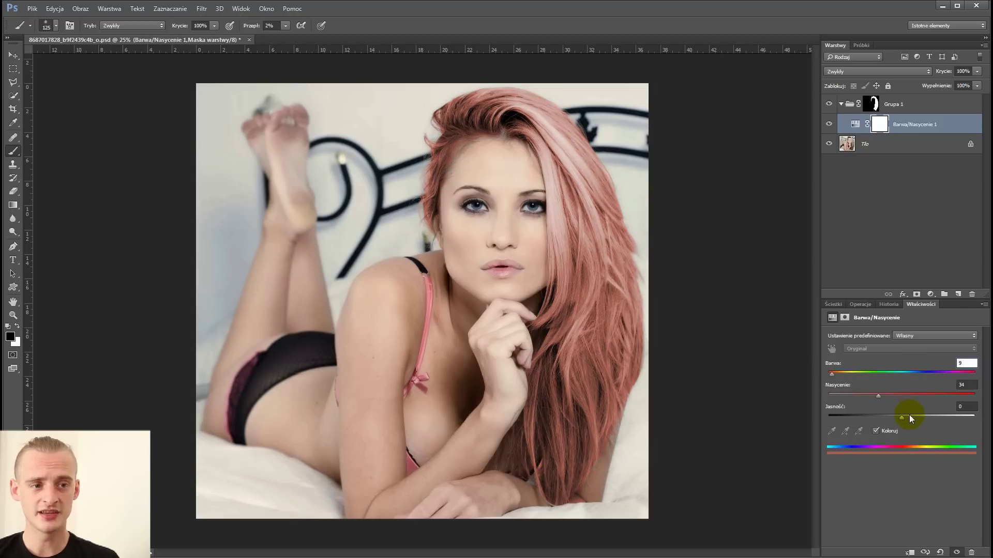
{"action": "left_click_drag", "start_coordinate": [883, 419], "coordinate": [896, 420]}
{"action": "left_click", "coordinate": [966, 407]}
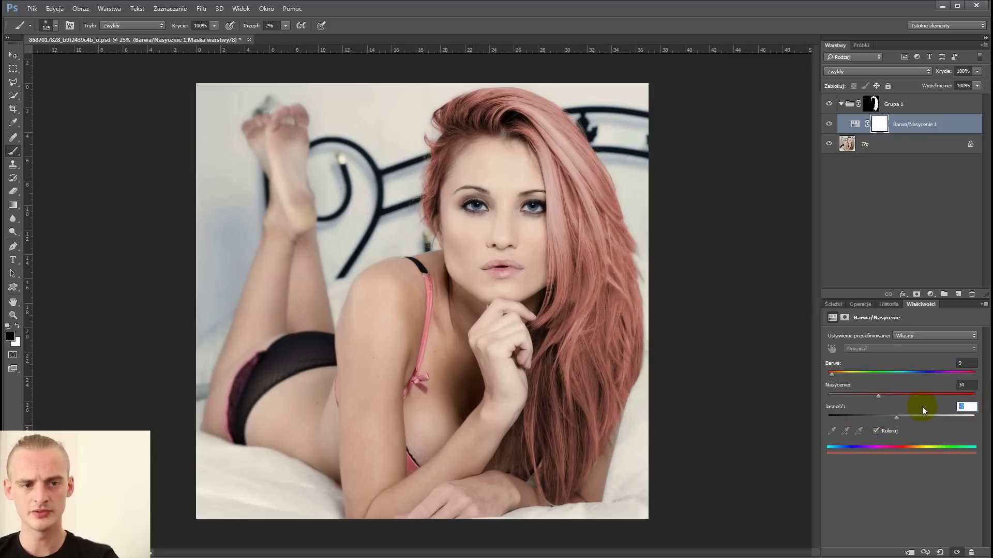
{"action": "type", "text": "0"}
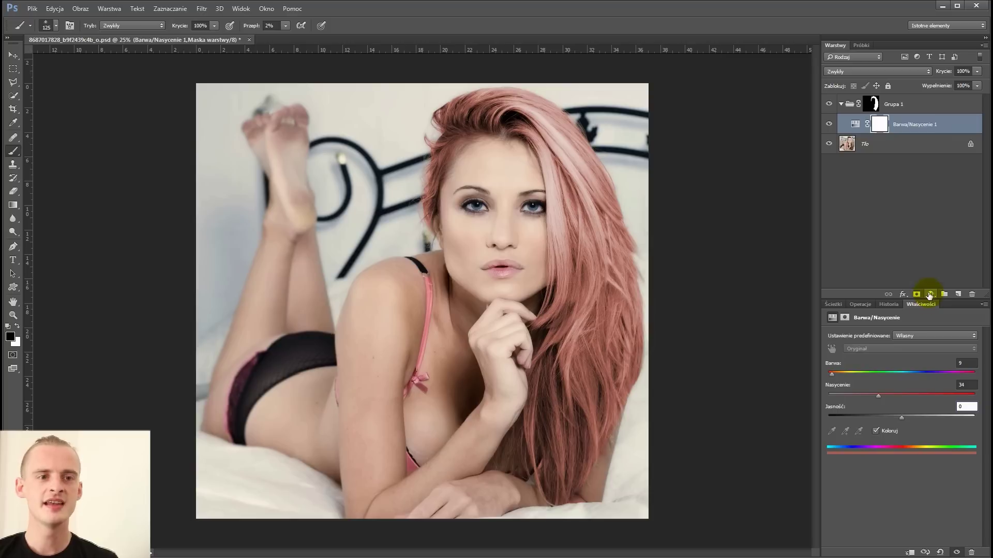
Step: Add a Curves layer to Grupa 1 and bend the curve to lighten the hair
{"action": "left_click", "coordinate": [931, 295]}
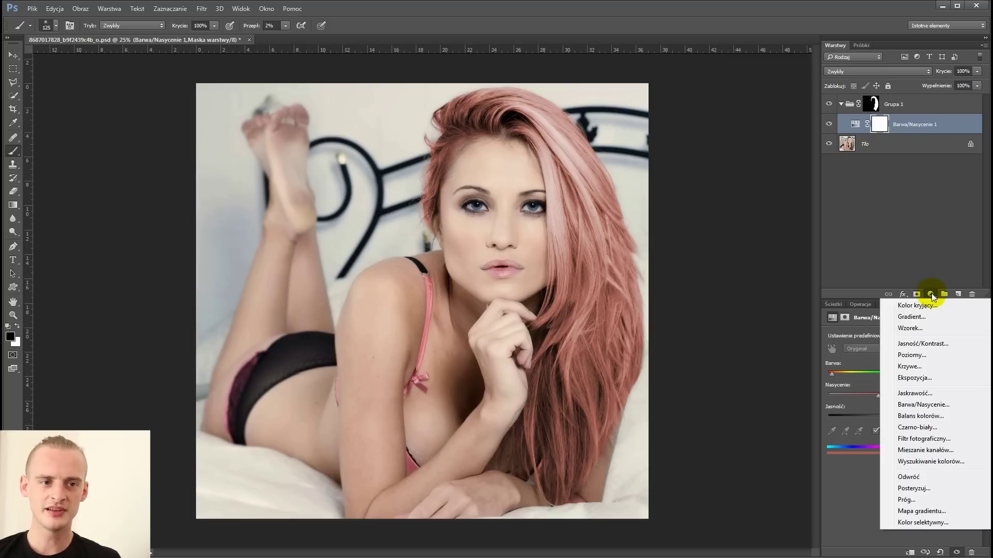
{"action": "left_click", "coordinate": [912, 367]}
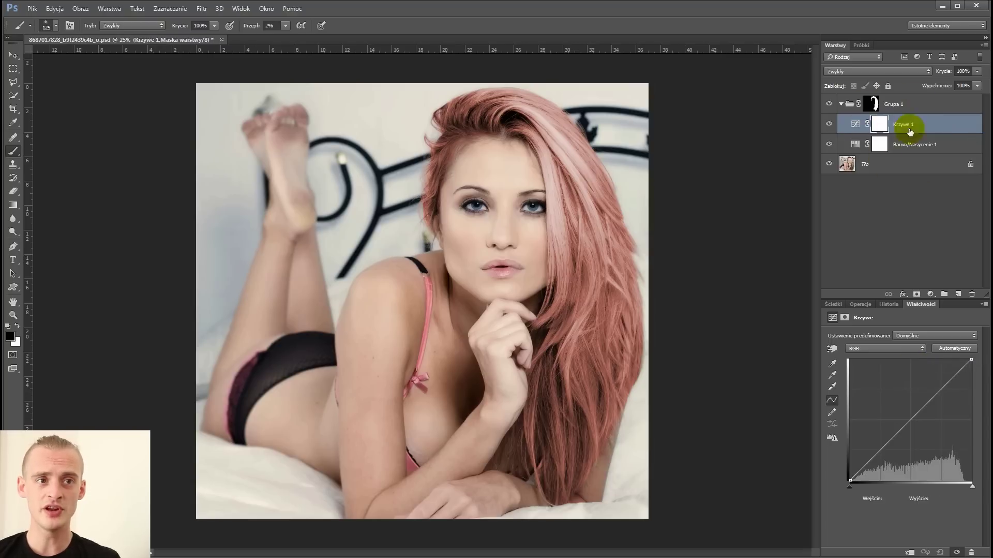
{"action": "left_click_drag", "start_coordinate": [915, 411], "coordinate": [954, 397]}
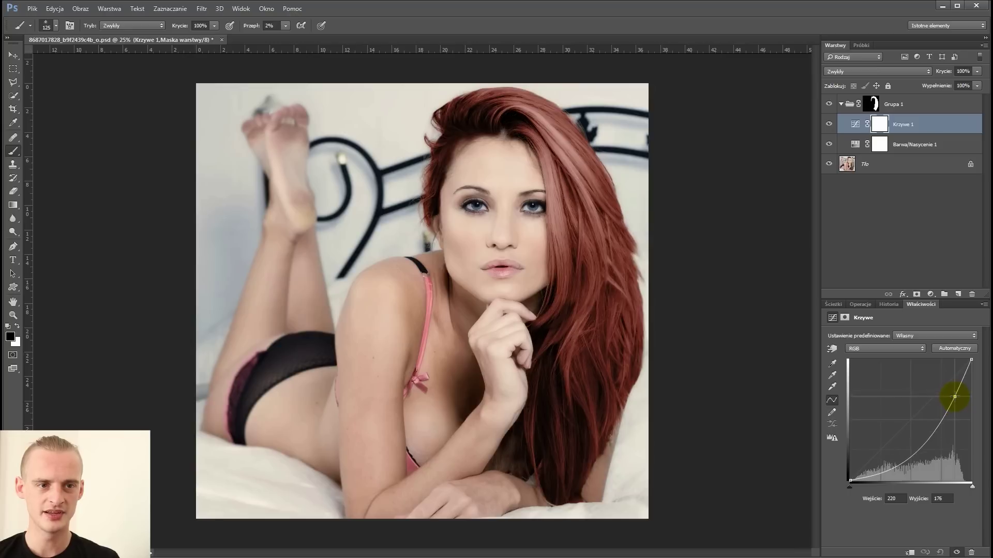
{"action": "left_click_drag", "start_coordinate": [920, 444], "coordinate": [907, 454]}
{"action": "left_click", "coordinate": [948, 400]}
{"action": "mouse_move", "coordinate": [958, 395]}
{"action": "left_mouse_down"}
{"action": "mouse_move", "coordinate": [914, 433]}
{"action": "mouse_move", "coordinate": [893, 413]}
{"action": "mouse_move", "coordinate": [900, 417]}
{"action": "mouse_move", "coordinate": [950, 263]}
{"action": "left_mouse_up"}
Step: Remove the curve point, compare with blonde, and delete Curves 1 and Hue/Saturation 1
{"action": "left_click_drag", "start_coordinate": [865, 137], "coordinate": [899, 138]}
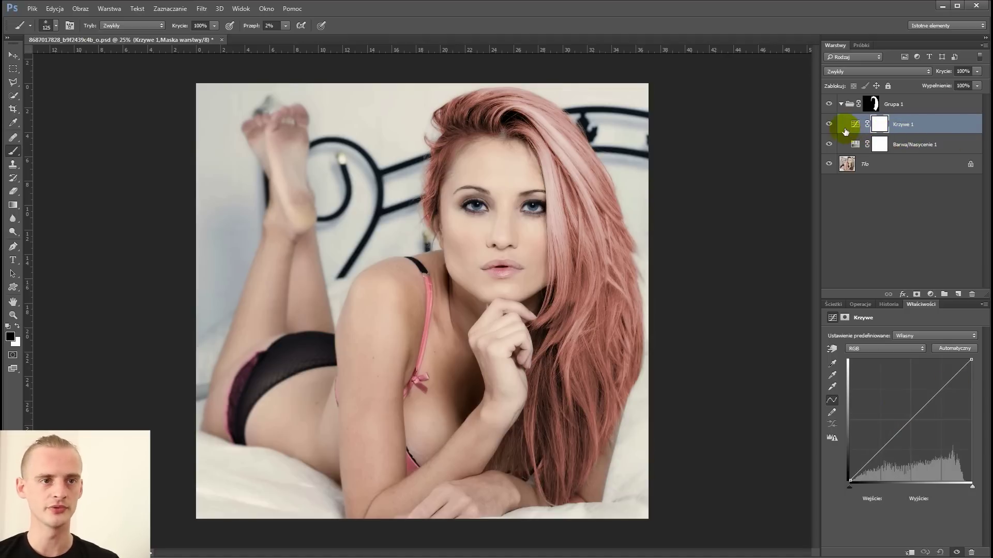
{"action": "left_click_drag", "start_coordinate": [829, 124], "coordinate": [829, 144]}
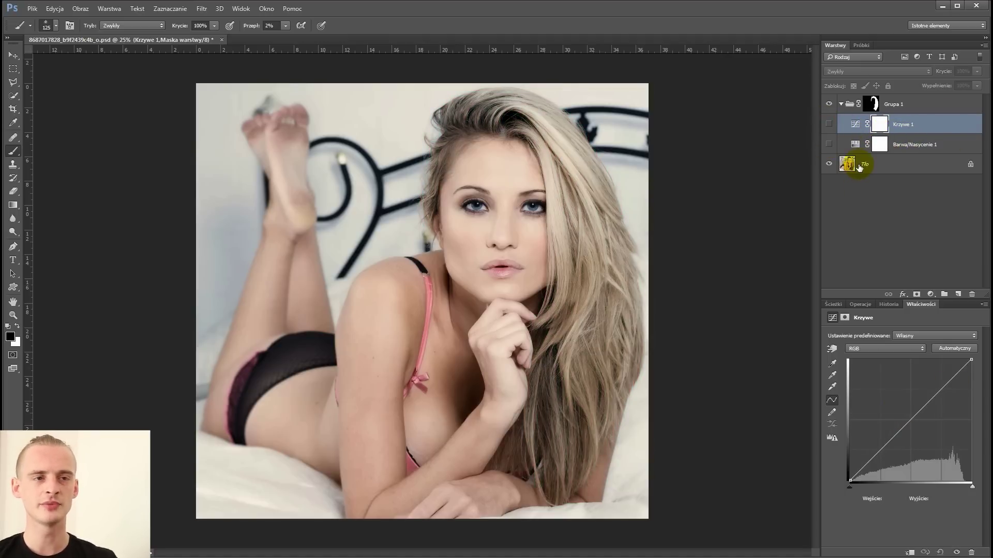
{"action": "left_click", "coordinate": [928, 141], "text": "shift"}
{"action": "mouse_move", "coordinate": [927, 143]}
{"action": "left_mouse_down"}
{"action": "mouse_move", "coordinate": [959, 289]}
{"action": "mouse_move", "coordinate": [972, 294]}
{"action": "left_mouse_up"}
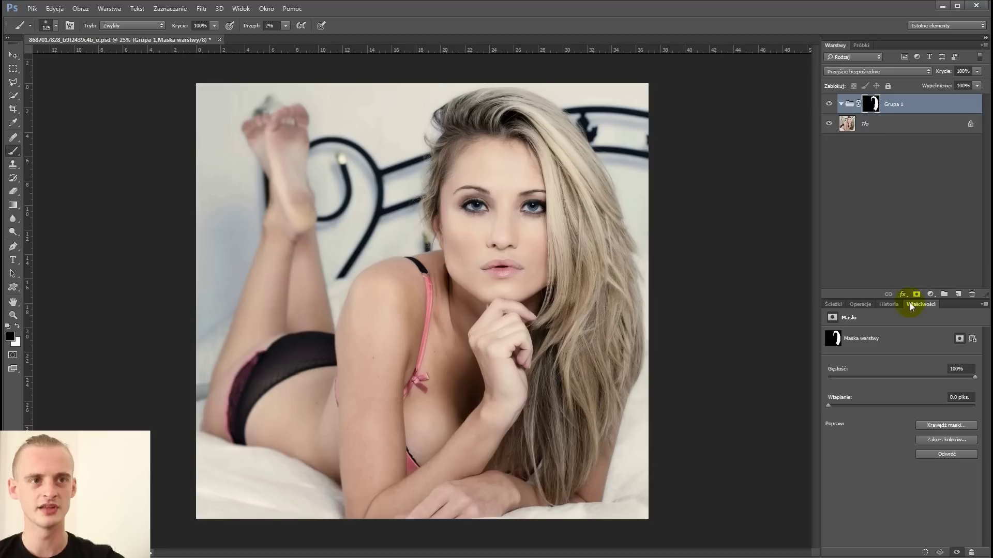
Step: Add a rainbow Gradient Fill to Grupa 1 at 112% scale with a new angle
{"action": "left_click", "coordinate": [928, 294]}
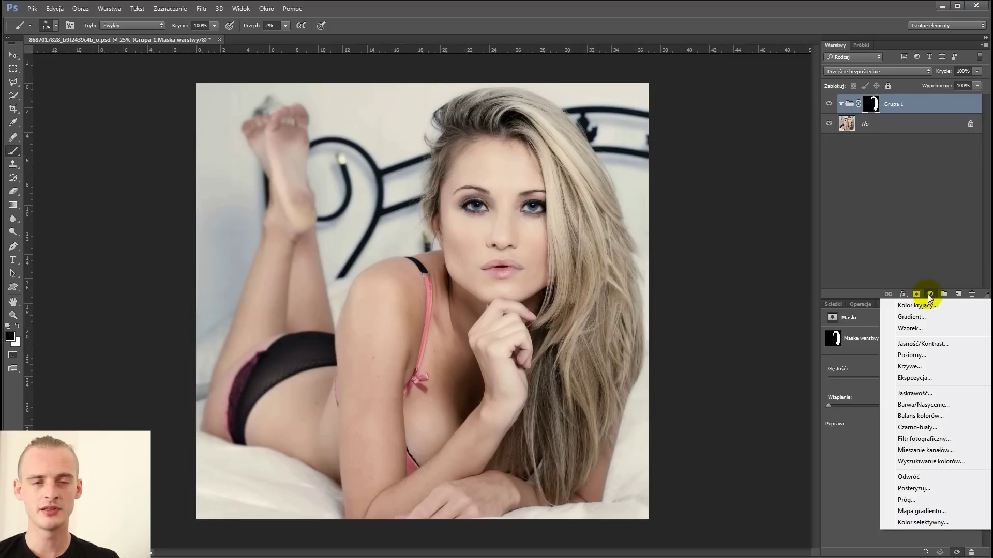
{"action": "left_click", "coordinate": [924, 317]}
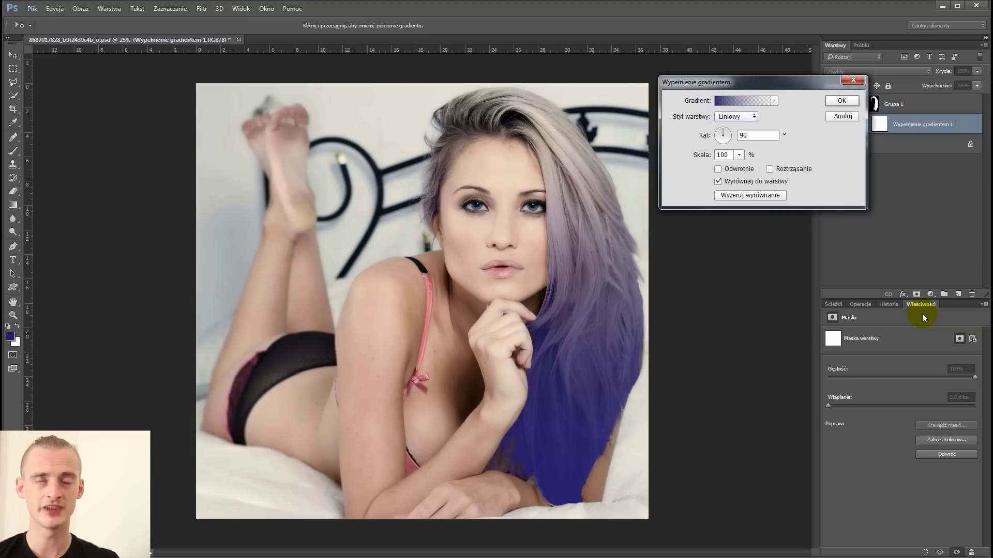
{"action": "left_click", "coordinate": [774, 102]}
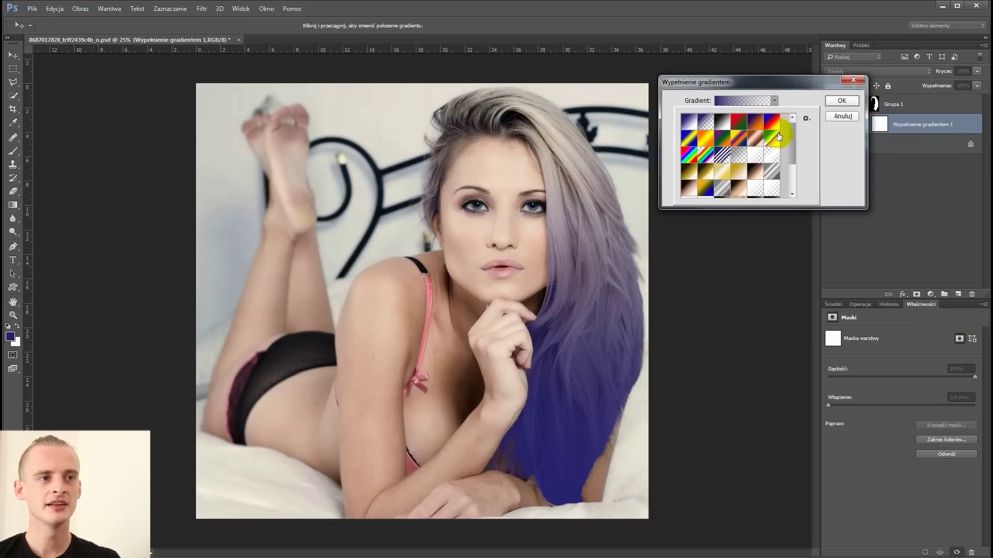
{"action": "left_click", "coordinate": [699, 156]}
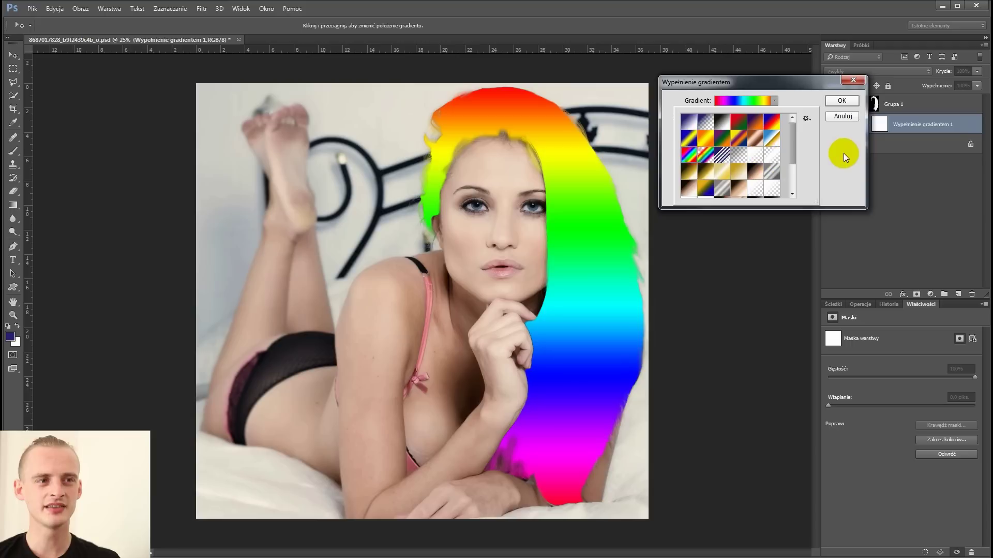
{"action": "left_click", "coordinate": [844, 151]}
{"action": "left_click_drag", "start_coordinate": [701, 158], "coordinate": [723, 128]}
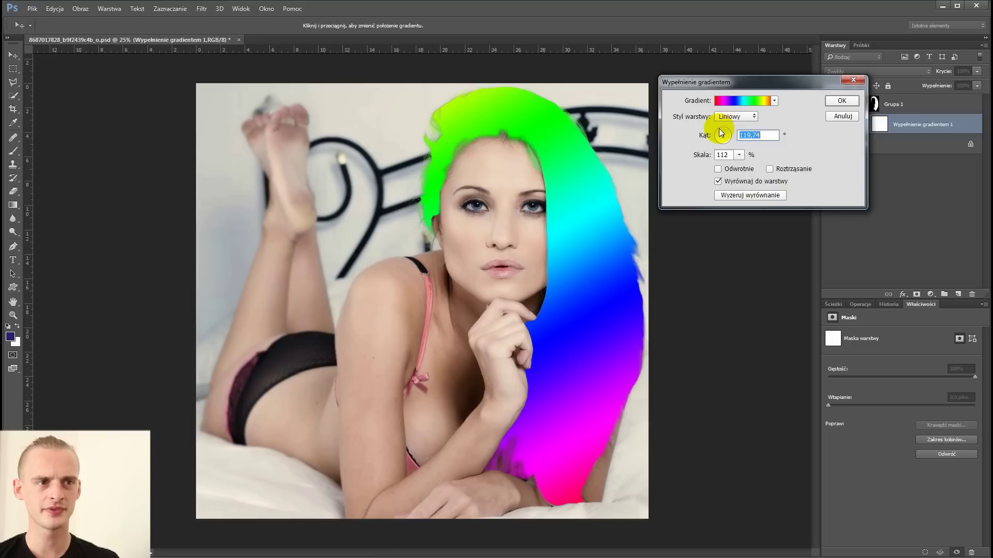
{"action": "left_click", "coordinate": [842, 100]}
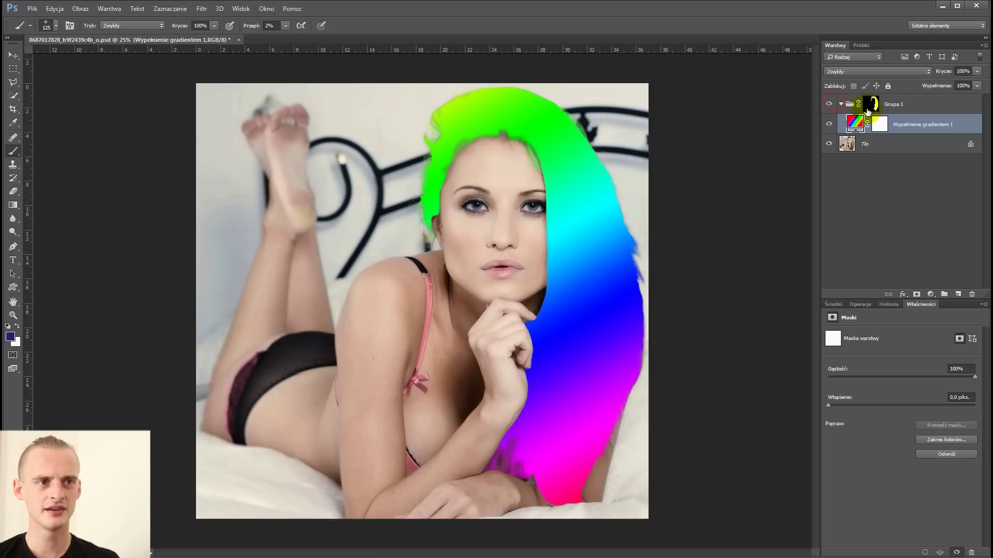
Step: Set the gradient layer to Color blend mode and lower its Fill
{"action": "left_click", "coordinate": [878, 72]}
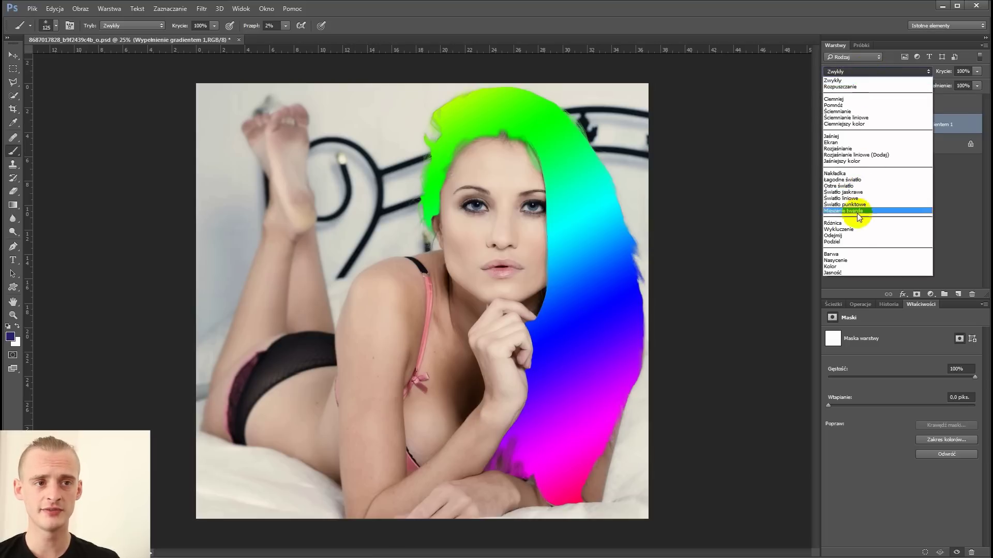
{"action": "left_click", "coordinate": [848, 266]}
{"action": "left_click_drag", "start_coordinate": [940, 85], "coordinate": [920, 87]}
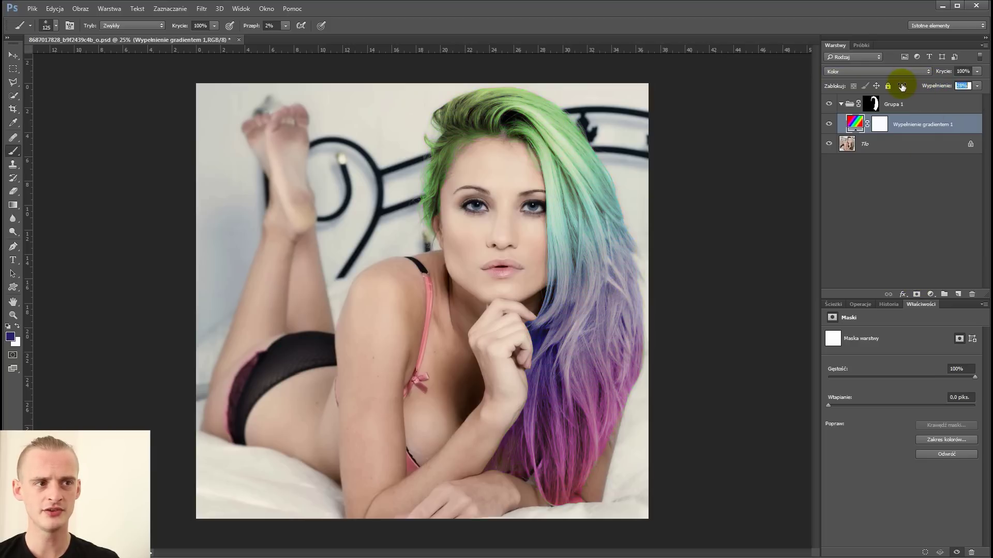
Step: Add and adjust a Curves layer, then delete it and the gradient layer
{"action": "left_click", "coordinate": [931, 294]}
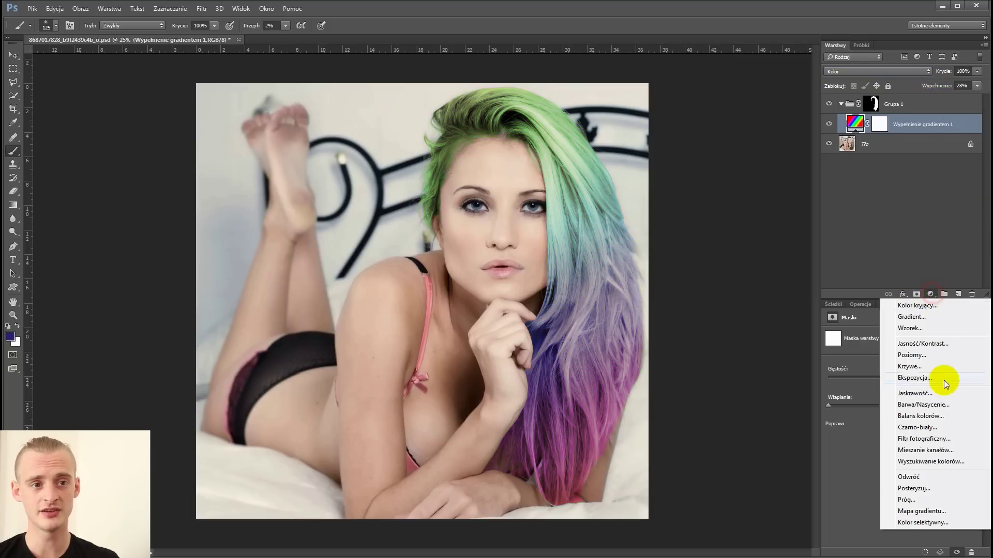
{"action": "left_click", "coordinate": [910, 367]}
{"action": "mouse_move", "coordinate": [925, 402]}
{"action": "left_mouse_down"}
{"action": "mouse_move", "coordinate": [922, 377]}
{"action": "mouse_move", "coordinate": [934, 406]}
{"action": "mouse_move", "coordinate": [925, 220]}
{"action": "left_mouse_up"}
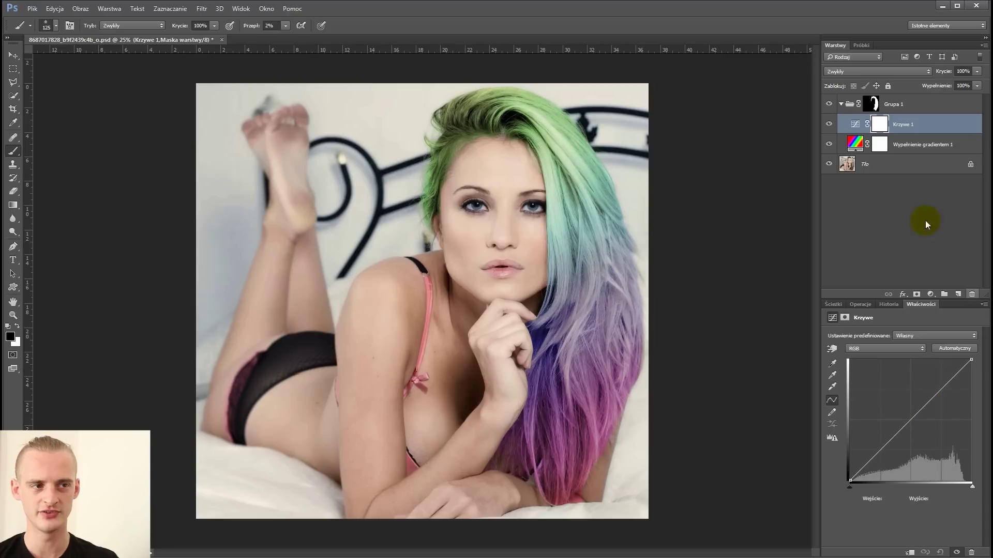
{"action": "left_click", "coordinate": [947, 150], "text": "shift"}
{"action": "left_click_drag", "start_coordinate": [947, 150], "coordinate": [972, 294]}
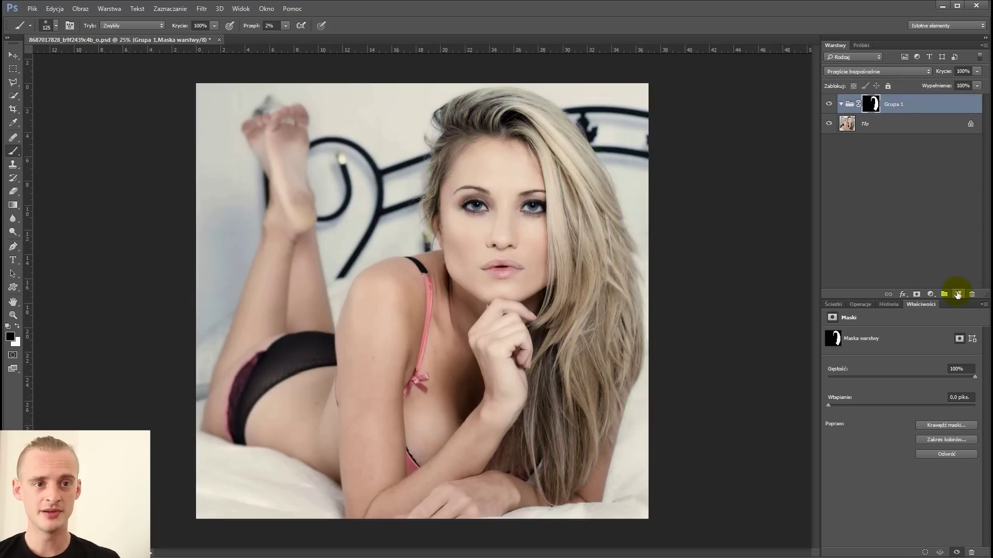
Step: Add a new layer in the hair group and paint blue over the hair top with a 200 px brush
{"action": "left_click", "coordinate": [958, 295]}
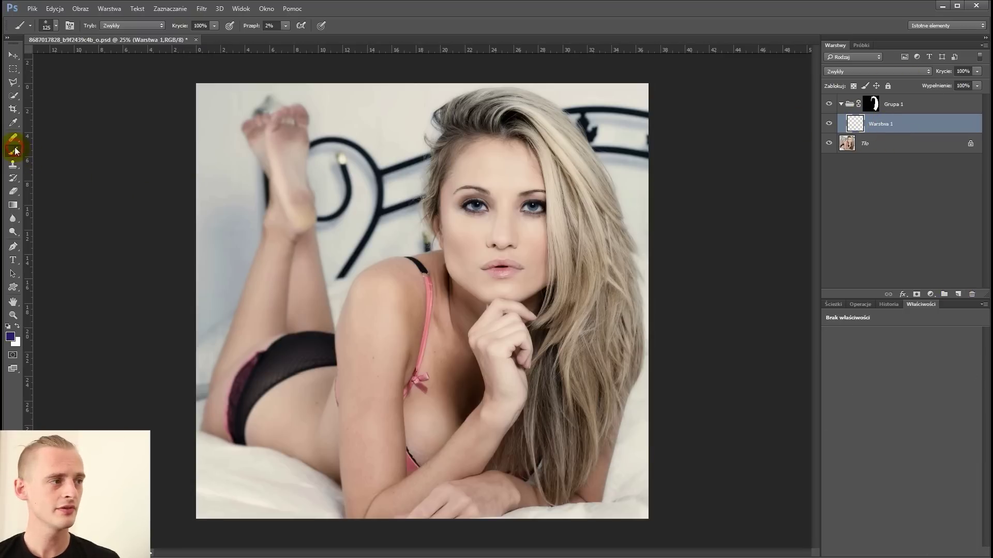
{"action": "right_click", "coordinate": [242, 175]}
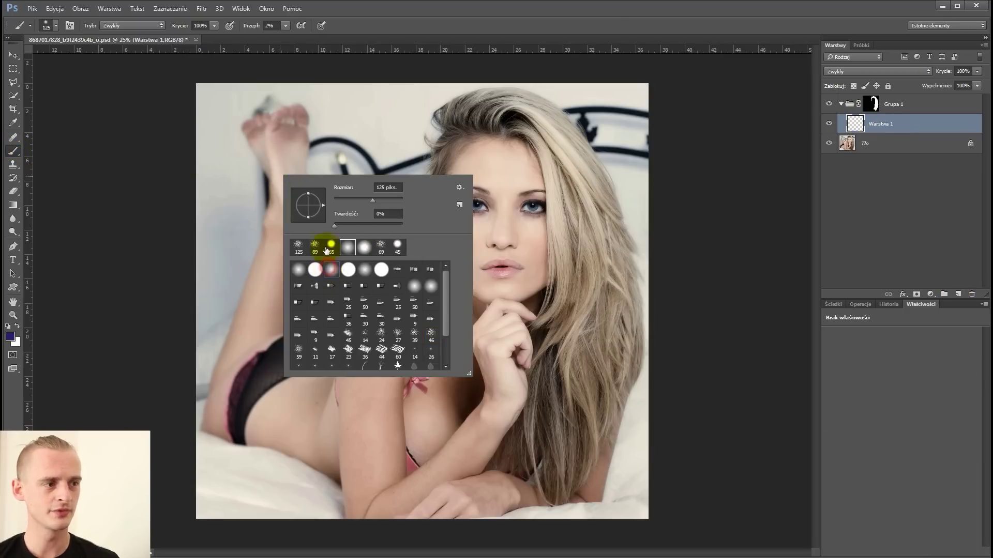
{"action": "type", "text": "200"}
{"action": "key", "text": "Return"}
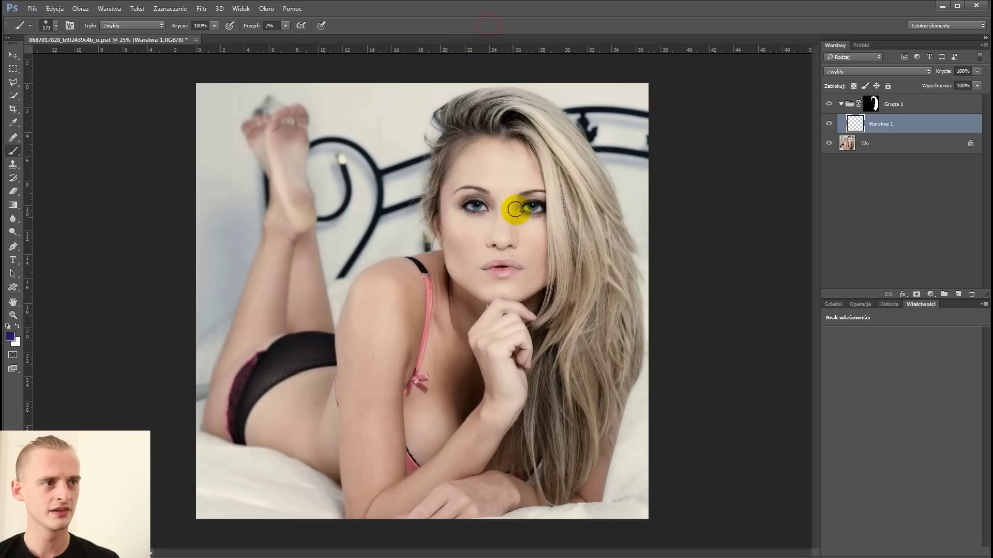
{"action": "mouse_move", "coordinate": [464, 119]}
{"action": "left_mouse_down"}
{"action": "mouse_move", "coordinate": [576, 155]}
{"action": "mouse_move", "coordinate": [479, 108]}
{"action": "mouse_move", "coordinate": [543, 166]}
{"action": "left_mouse_up"}
Step: Switch the foreground colour to green and paint over the lower part of the hair
{"action": "type", "text": "100"}
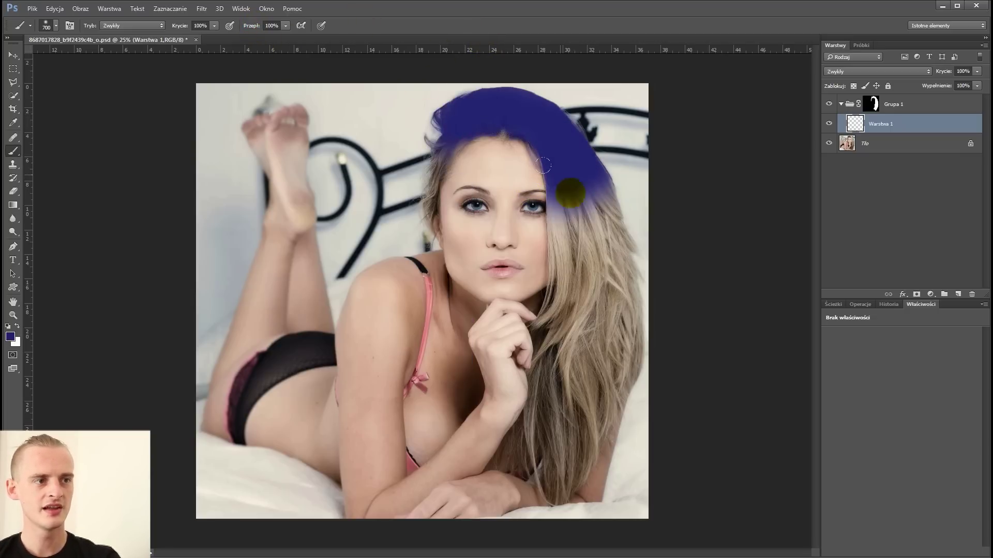
{"action": "left_click", "coordinate": [10, 337]}
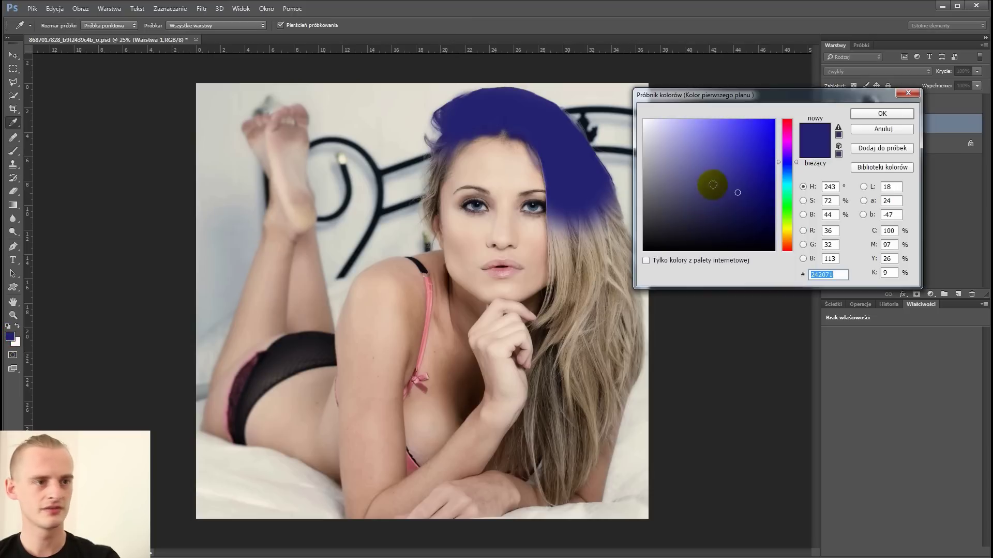
{"action": "left_click", "coordinate": [787, 200]}
{"action": "left_click", "coordinate": [767, 158]}
{"action": "key", "text": "Return"}
{"action": "mouse_move", "coordinate": [638, 241]}
{"action": "left_mouse_down"}
{"action": "mouse_move", "coordinate": [578, 227]}
{"action": "mouse_move", "coordinate": [569, 481]}
{"action": "left_mouse_up"}
Step: Set the paint layer's blend mode to Color with fill at about 55%
{"action": "left_click", "coordinate": [855, 72]}
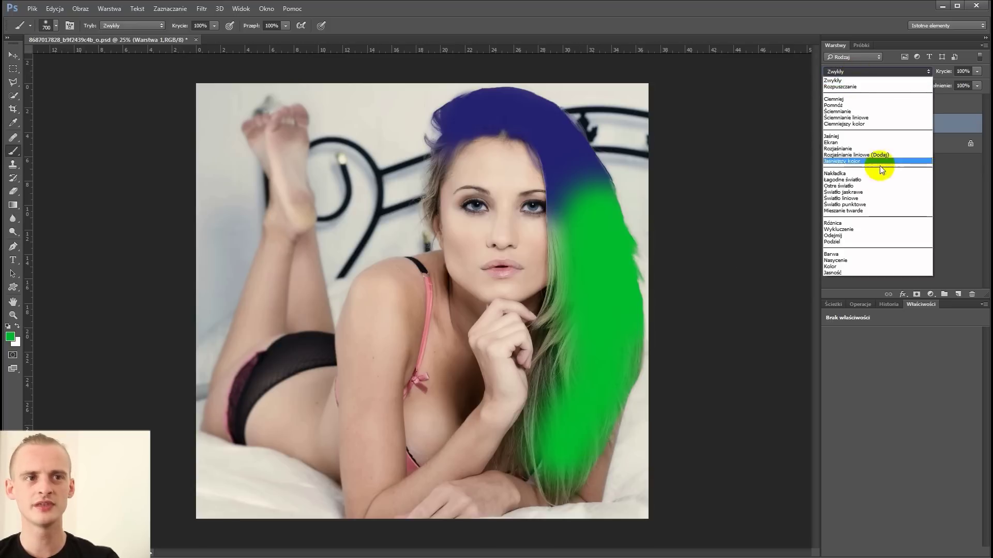
{"action": "left_click", "coordinate": [897, 265]}
{"action": "left_click_drag", "start_coordinate": [945, 88], "coordinate": [919, 89]}
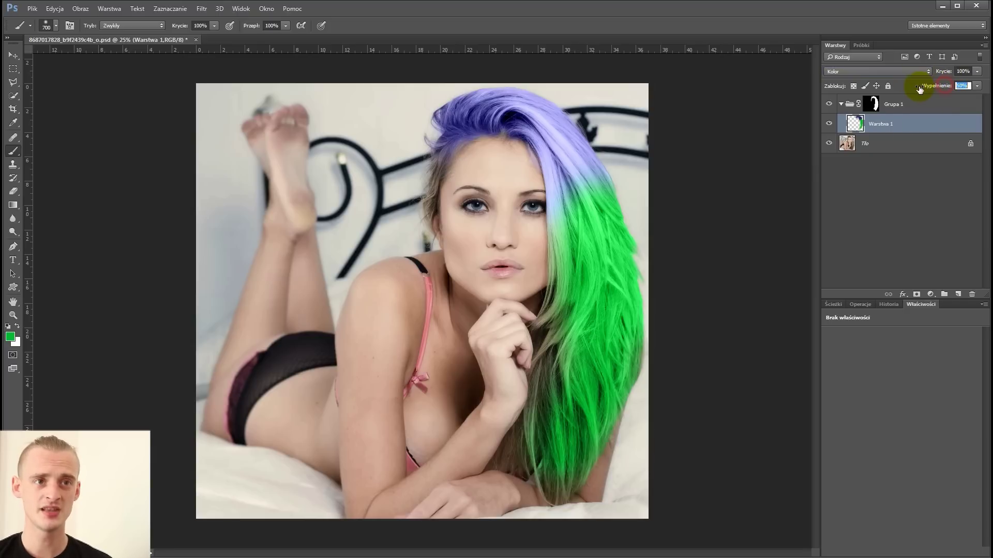